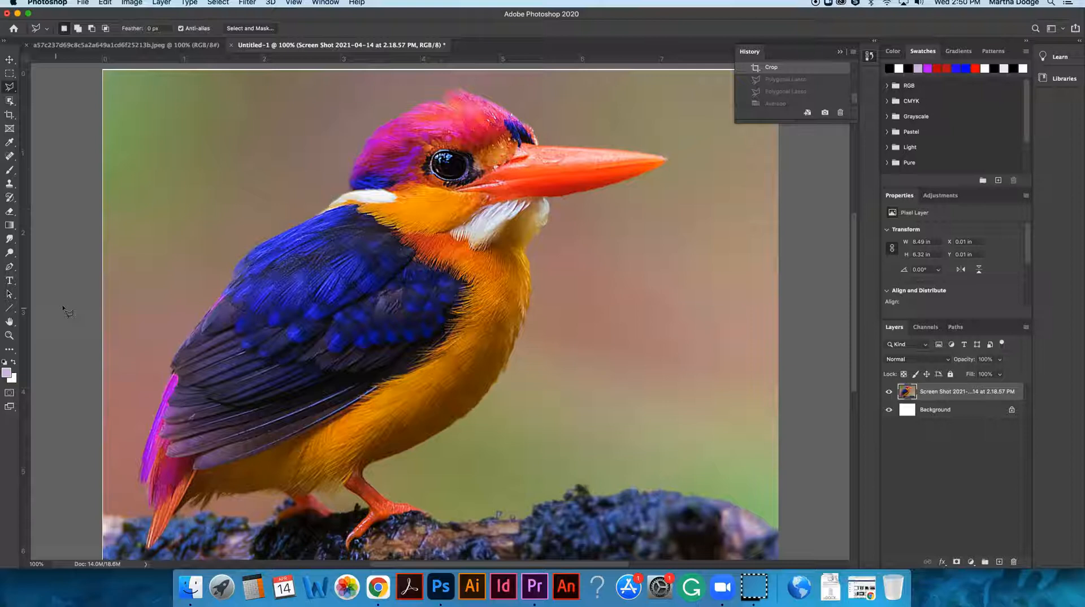
Select a triangle about 1.74 in wide and 1.67 in high in the photo's upper-left corner with the Polygonal Lasso tool.
left_click(145, 225)
left_click(9, 88)
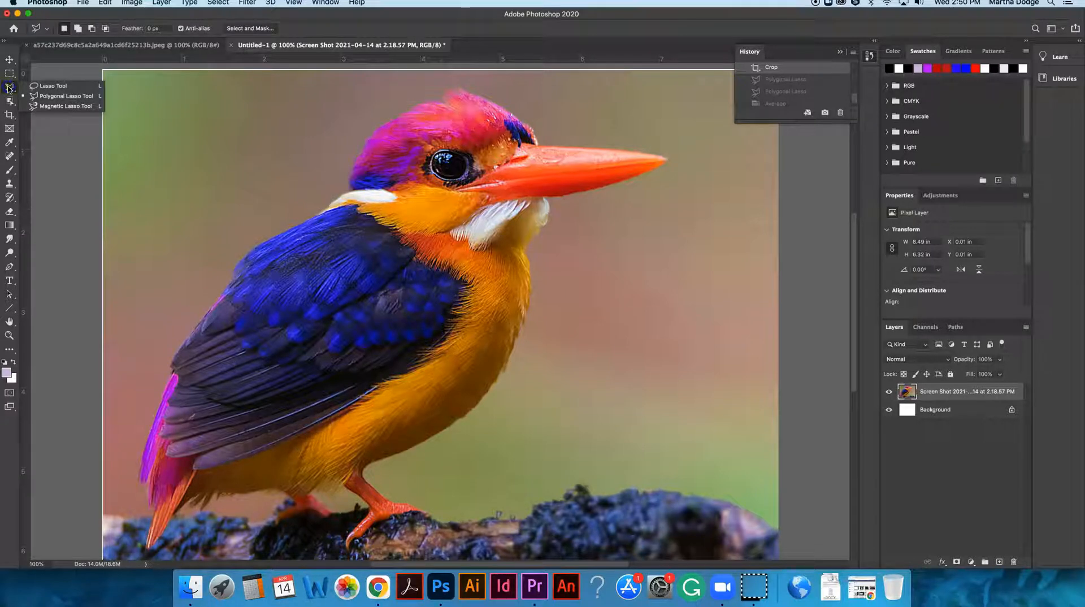
left_click(9, 88)
left_click(9, 88)
left_click(58, 98)
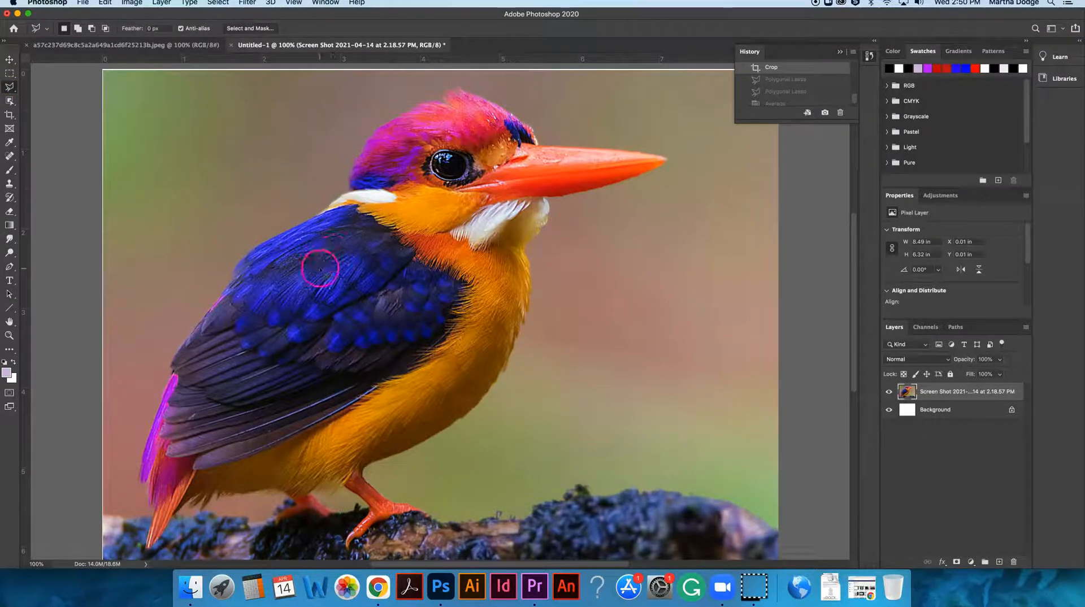
scroll(320, 269, "up", 1)
scroll(321, 271, "up", 3)
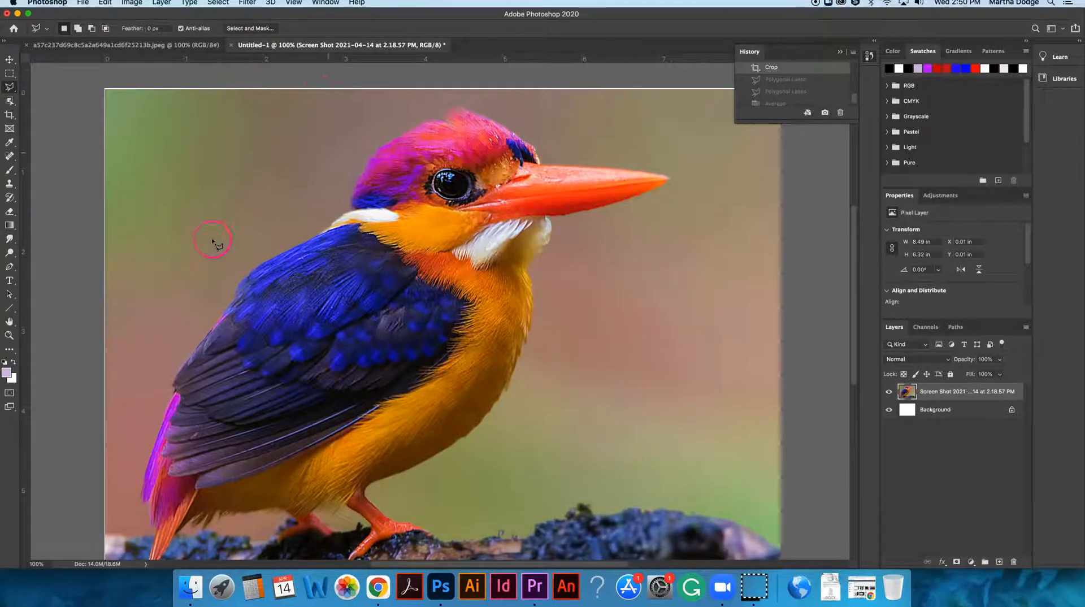
left_click(105, 88)
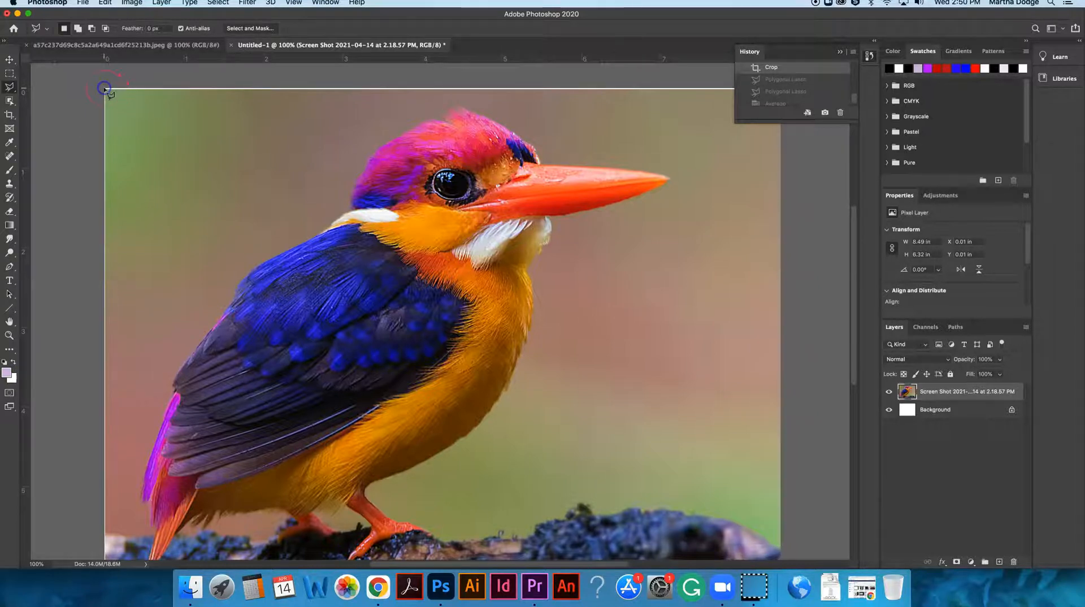
left_click(240, 89)
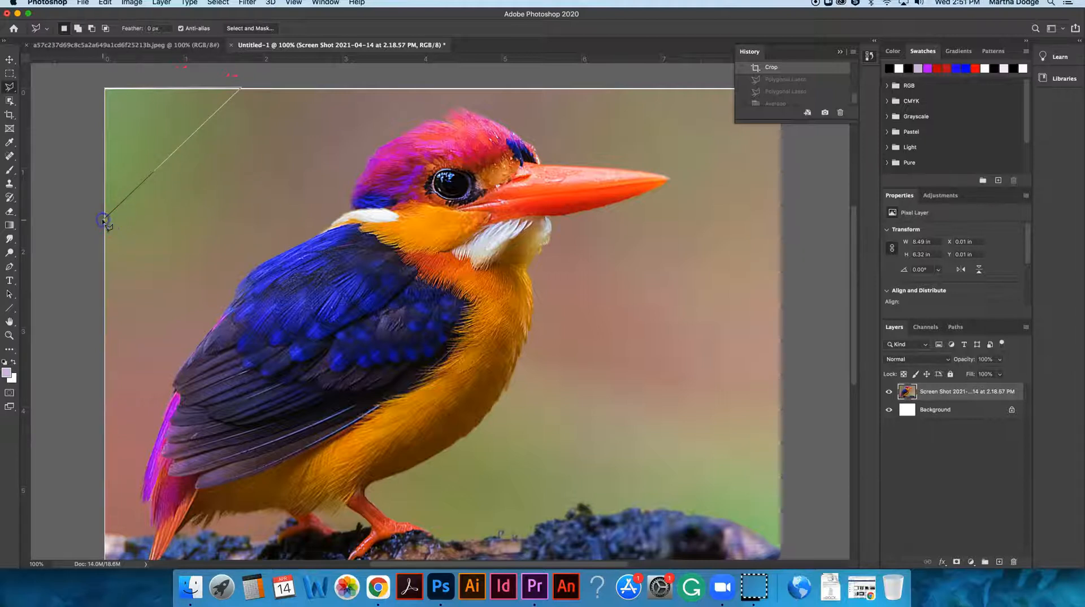
left_click(104, 220)
left_click(106, 89)
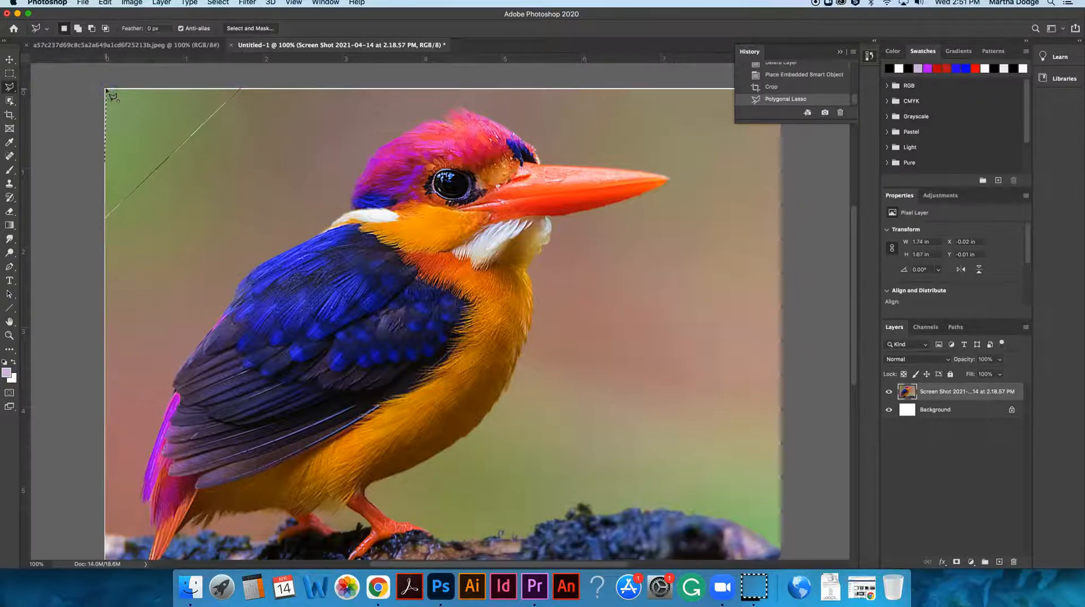
Apply the Average blur filter to the selected corner triangle.
left_click(247, 3)
left_click(251, 128)
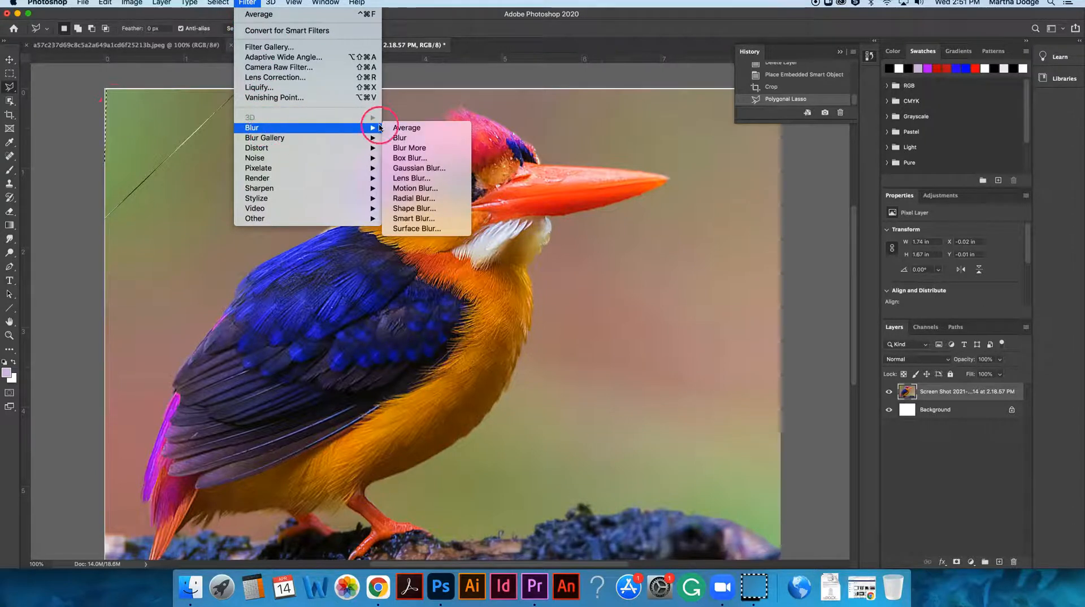
left_click(399, 128)
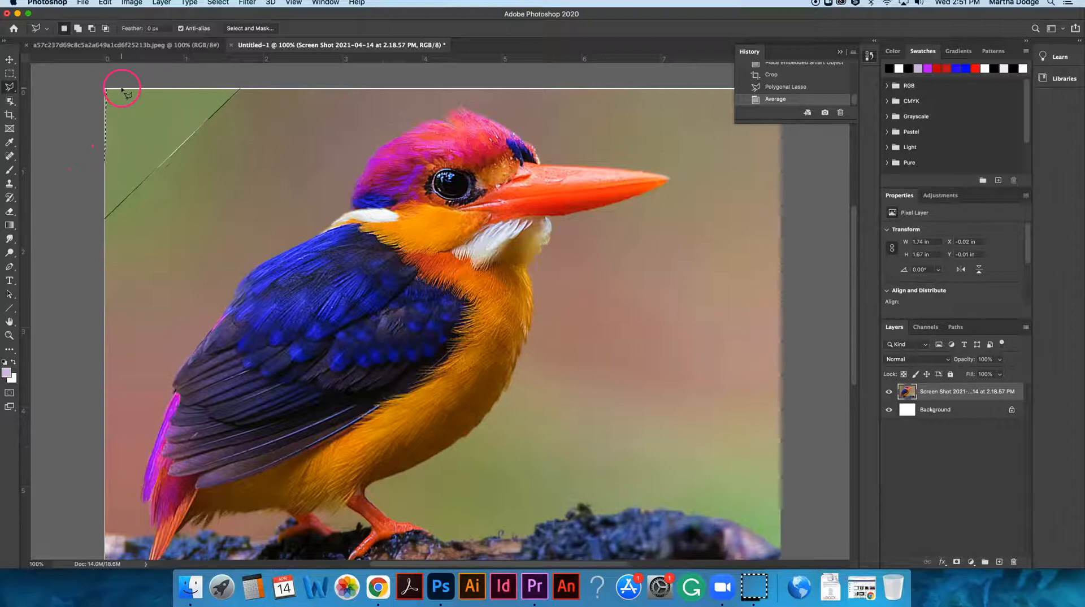
Outline an adjoining triangle about 1.81 by 0.84 in along the photo's top edge and fill it with its average colour.
left_click(9, 86)
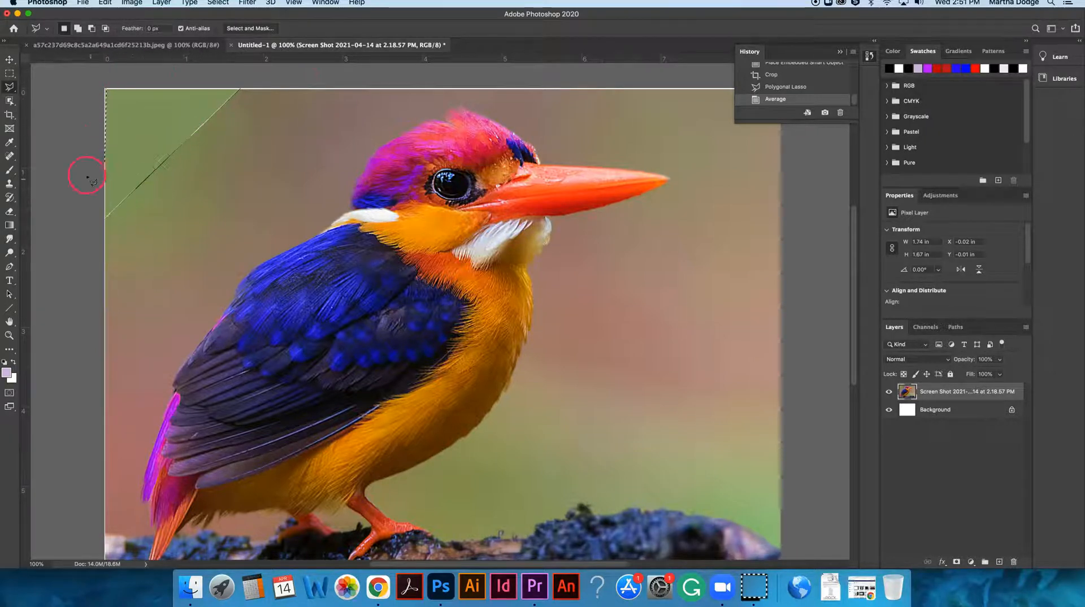
left_click(312, 89)
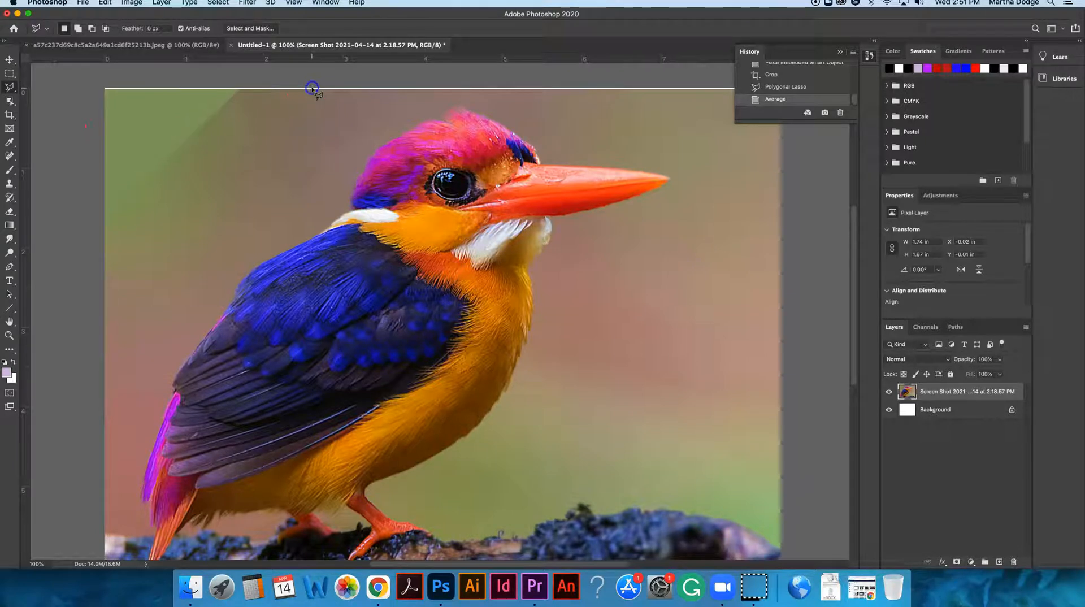
left_click(233, 89)
left_click(168, 154)
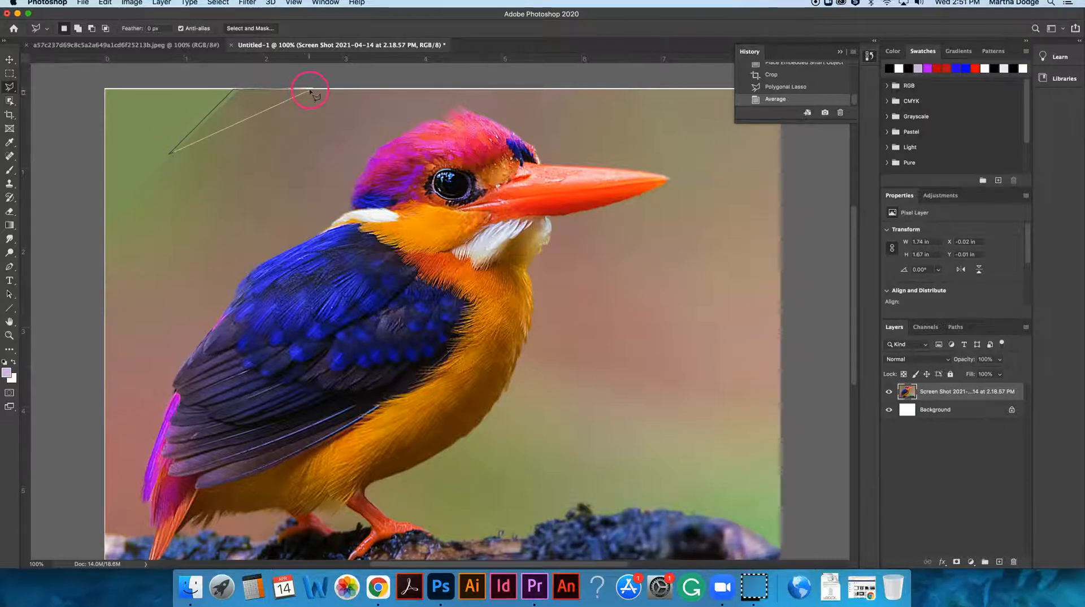
left_click(310, 89)
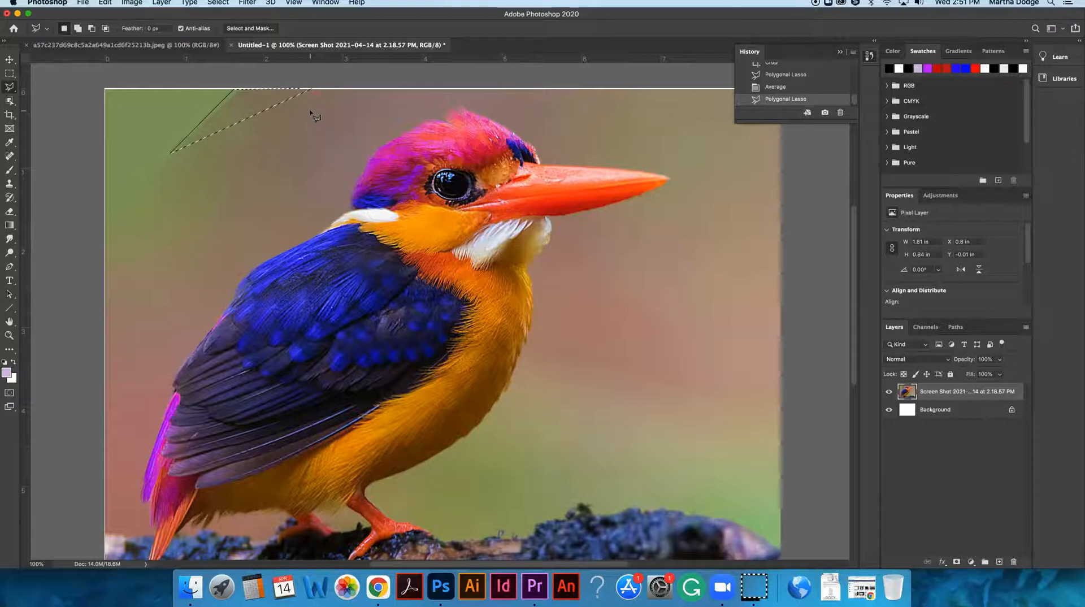
key("ctrl+f")
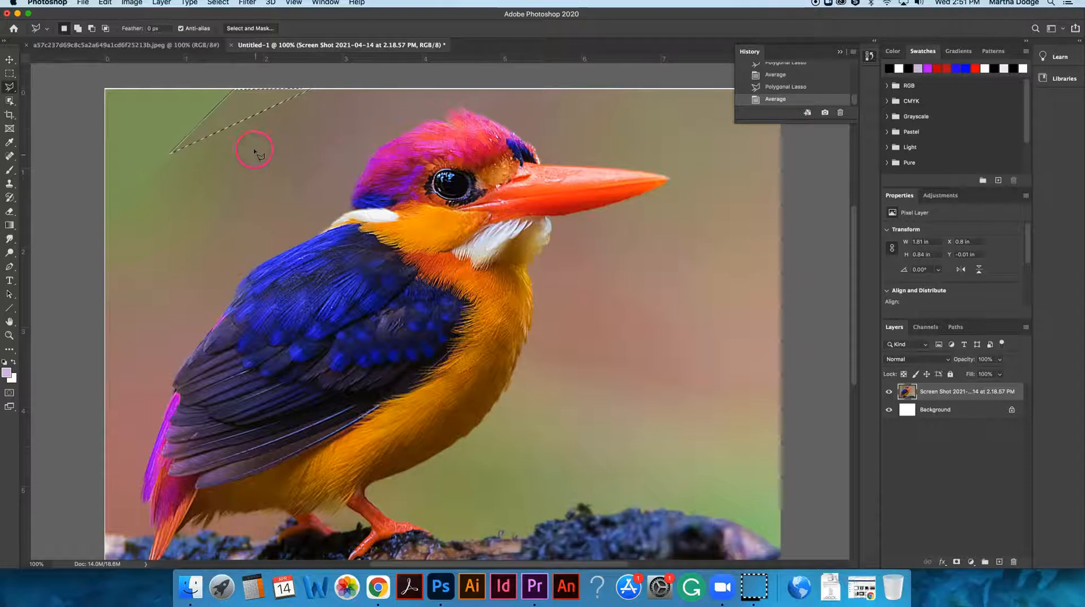
Outline a triangle about 1.77 by 1.6 in from the photo's left edge to the bird's back and average its colour.
left_click(100, 217)
left_click(171, 152)
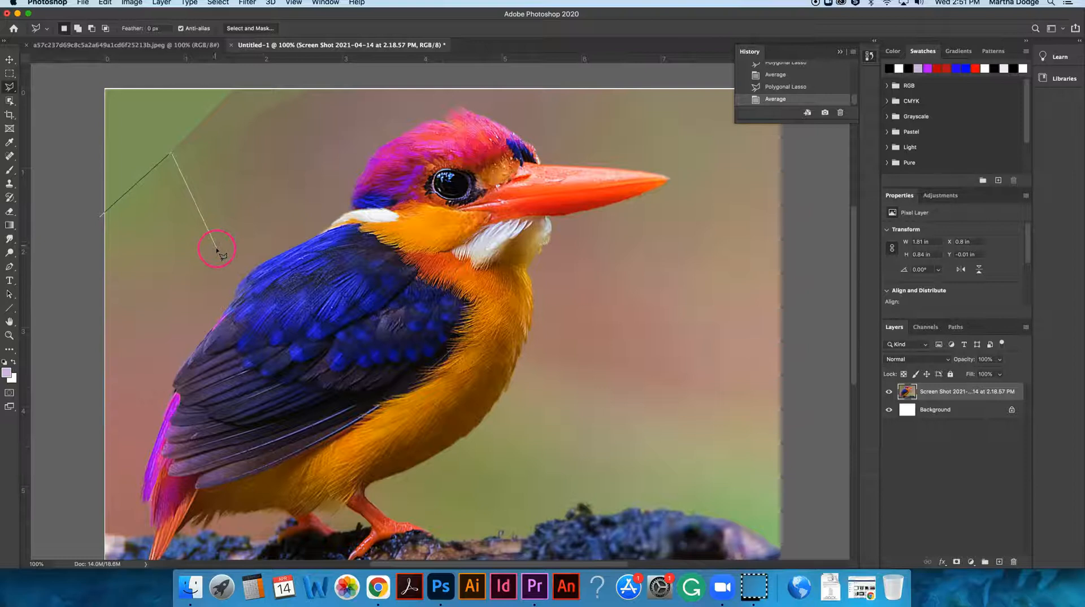
left_click(238, 278)
left_click(101, 218)
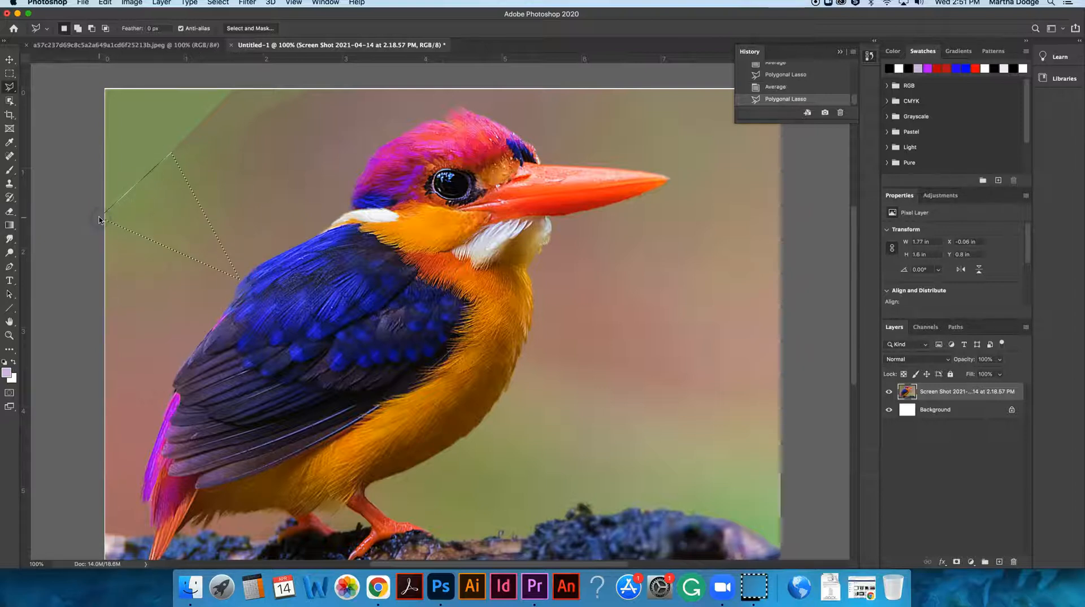
key("super+f")
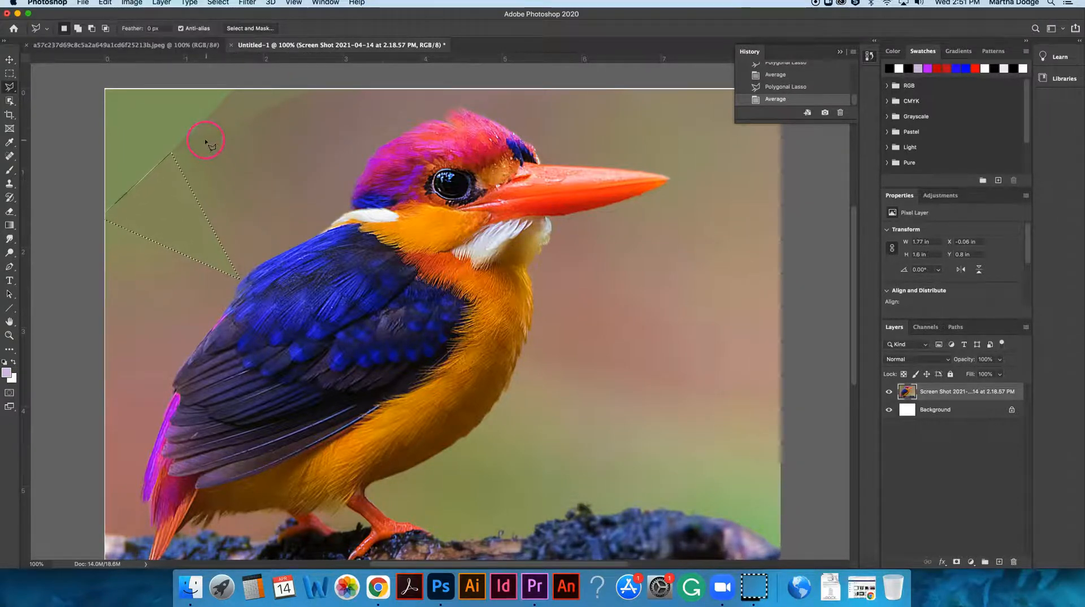
Outline a triangle about 1.31 by 1.44 in in the background above the bird's back, average its colour, and deselect it.
left_click(182, 151)
left_click(285, 119)
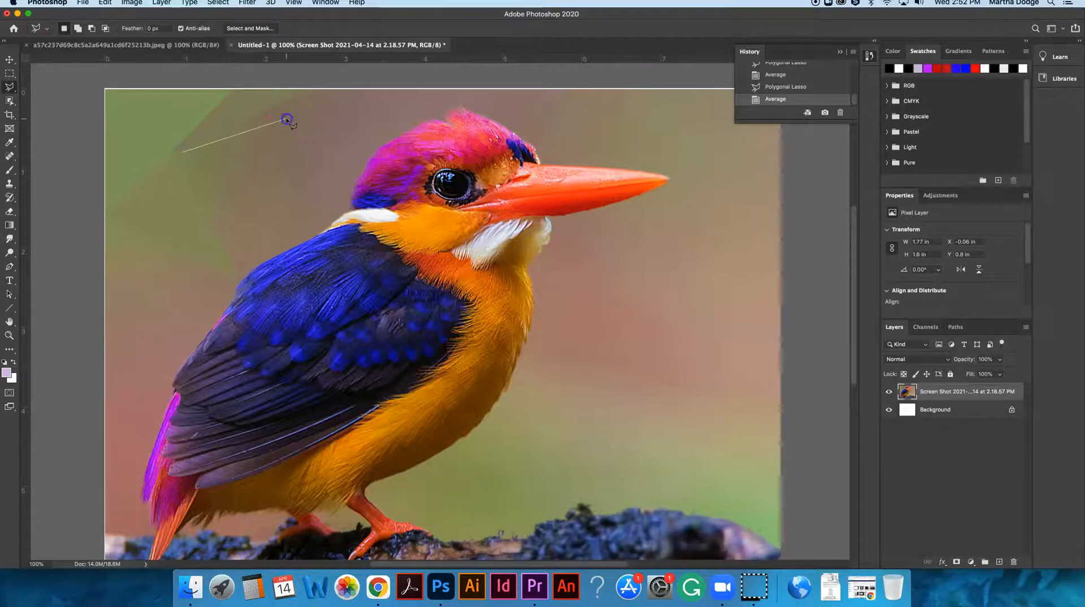
left_click(216, 232)
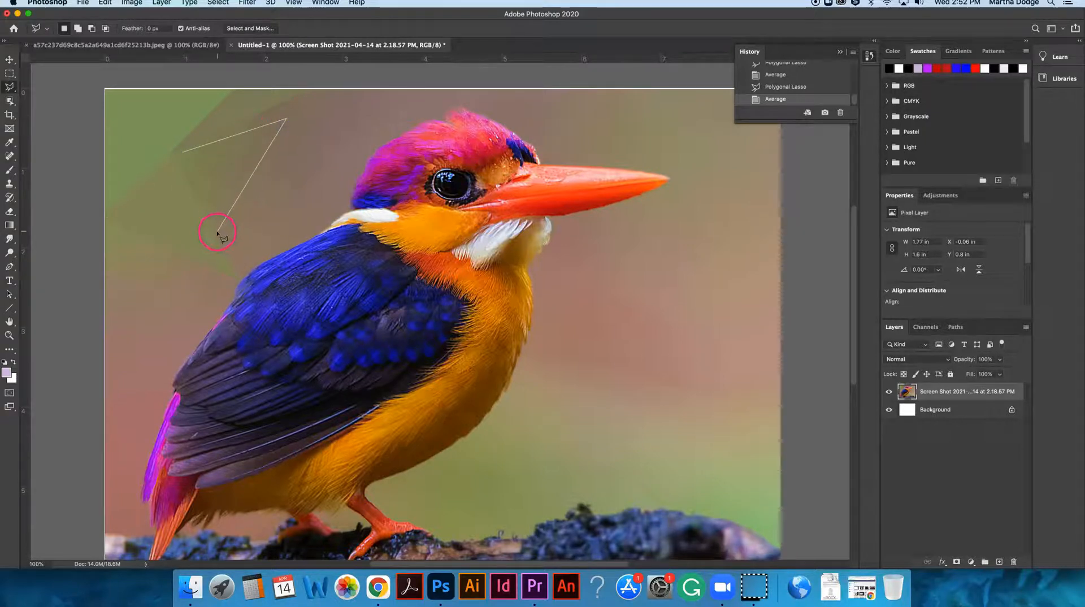
left_click(183, 153)
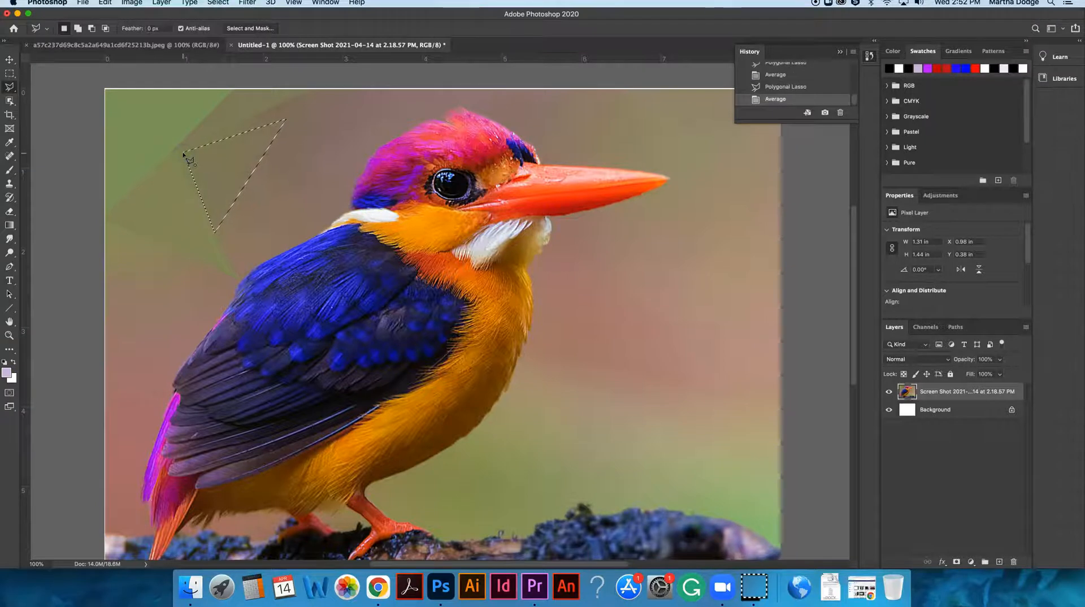
key("super+d")
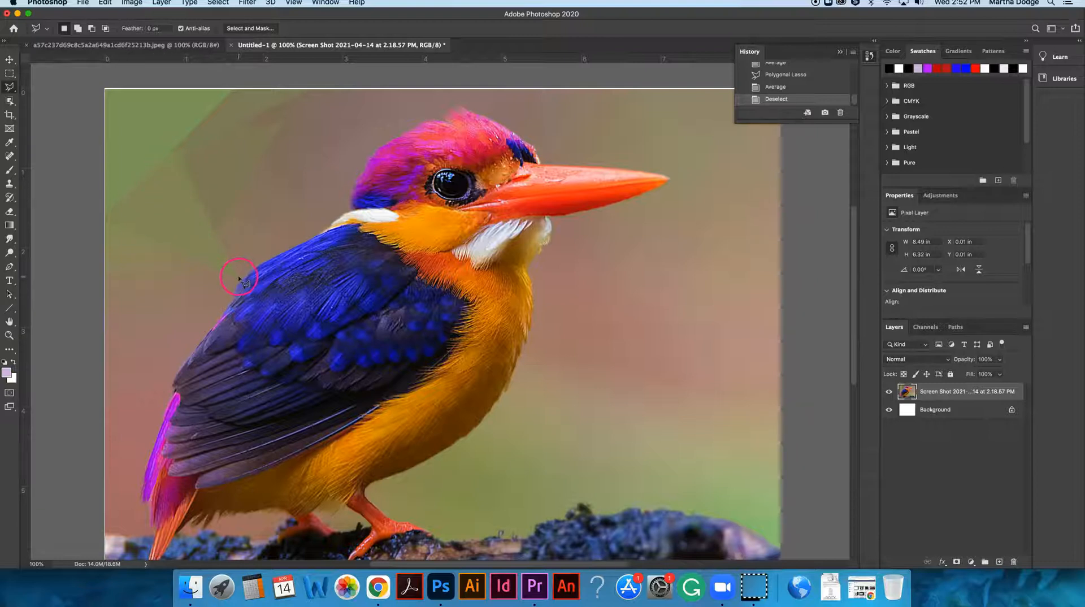
Outline a triangle about 1.73 by 1.46 in directly below the top-edge triangle, sharing its long side, and average its colour.
left_click(307, 88)
left_click(171, 151)
left_click(196, 203)
left_click(306, 89)
key("super+f")
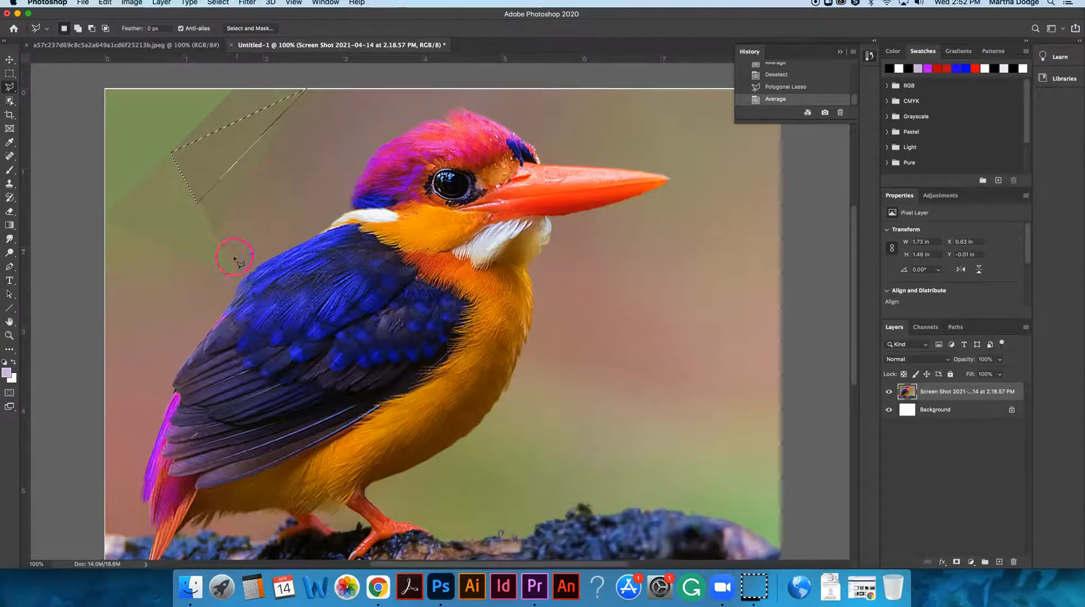
Outline a triangle about 1.42 by 2.4 in reaching from the photo's top edge to the bird's back and average its colour.
left_click(238, 277)
left_click(194, 199)
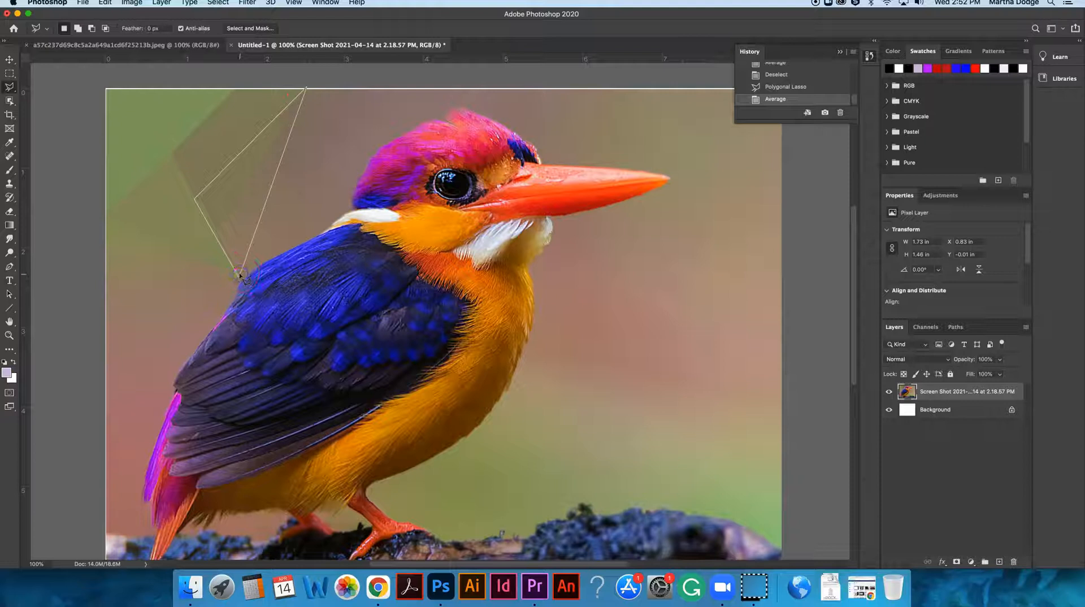
left_click(241, 278)
key("ctrl+super+f")
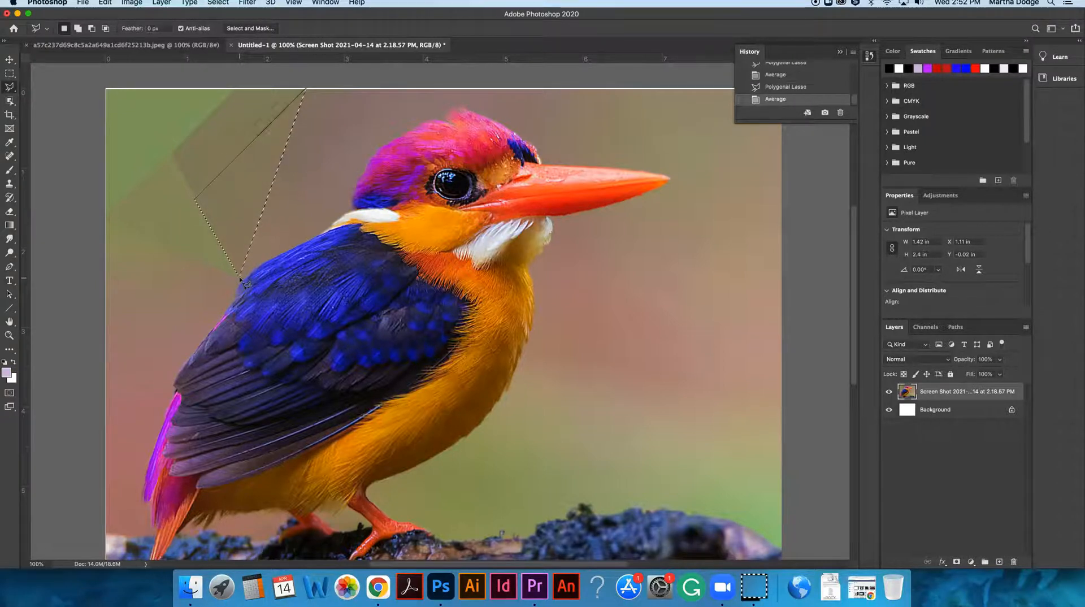
Outline a triangle about 1.83 by 1.38 in between the photo's left edge and the bird's back, and average its colour.
left_click(103, 218)
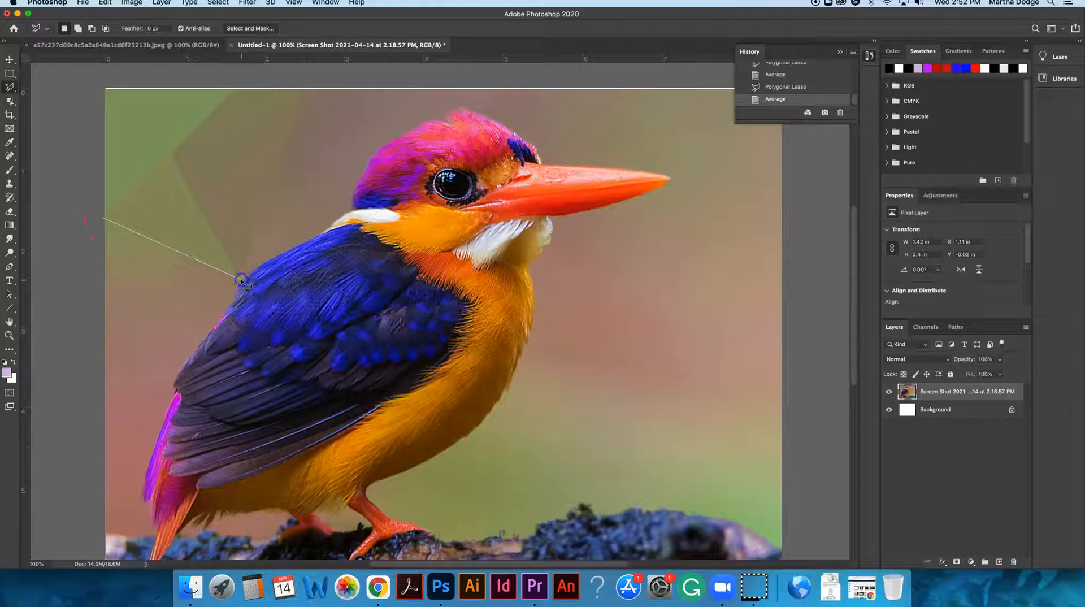
left_click(97, 326)
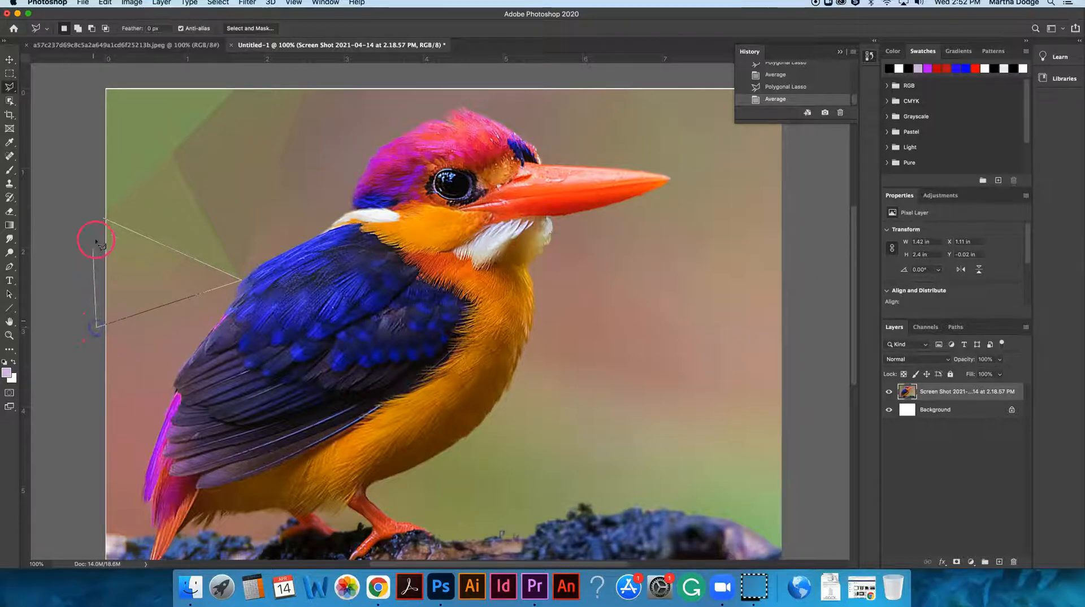
left_click(102, 218)
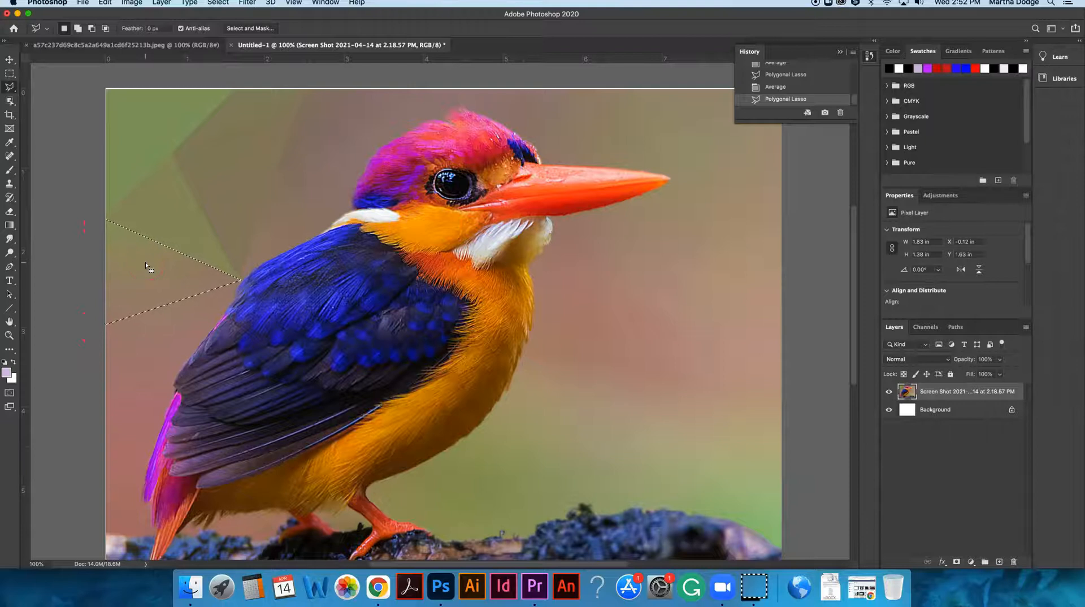
key("super+f")
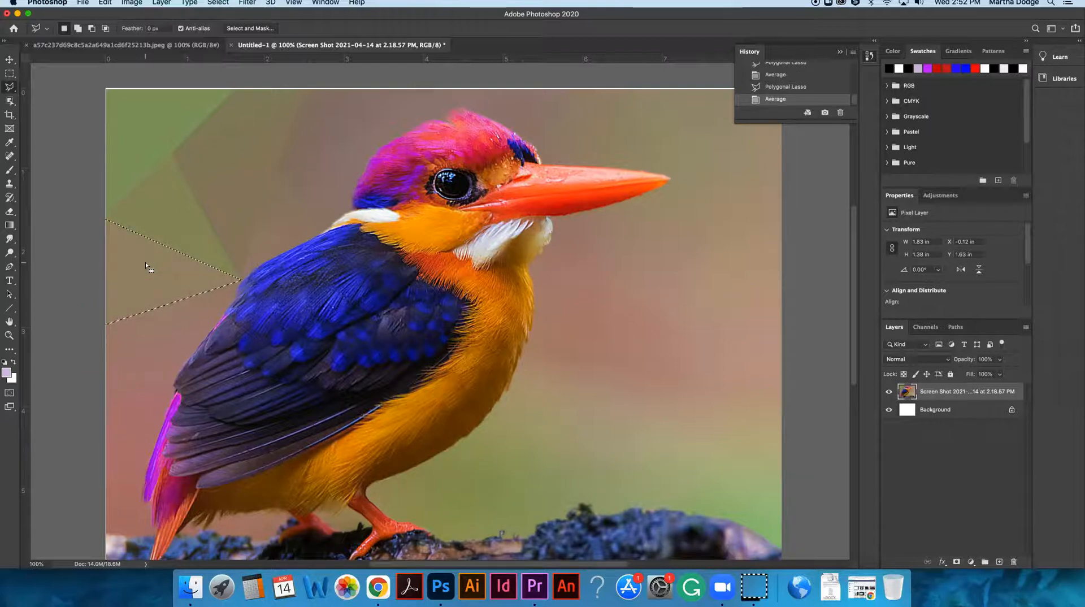
Outline the adjoining lower background area, about 1.76 by 1.82 in, between the left edge and the bird's back, and average its colour.
left_click(106, 422)
left_click(235, 287)
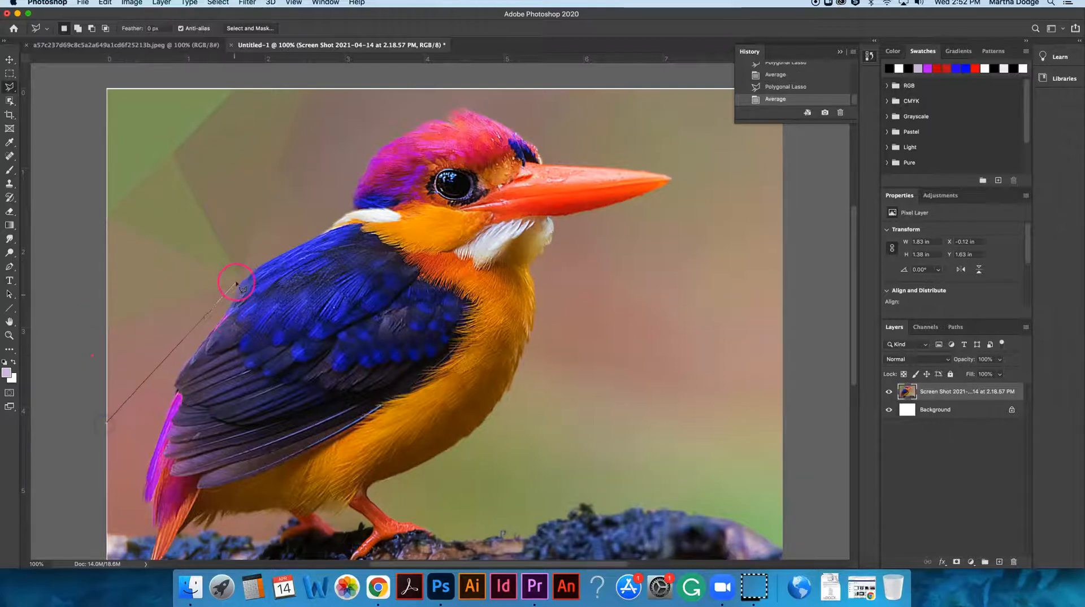
left_click(242, 279)
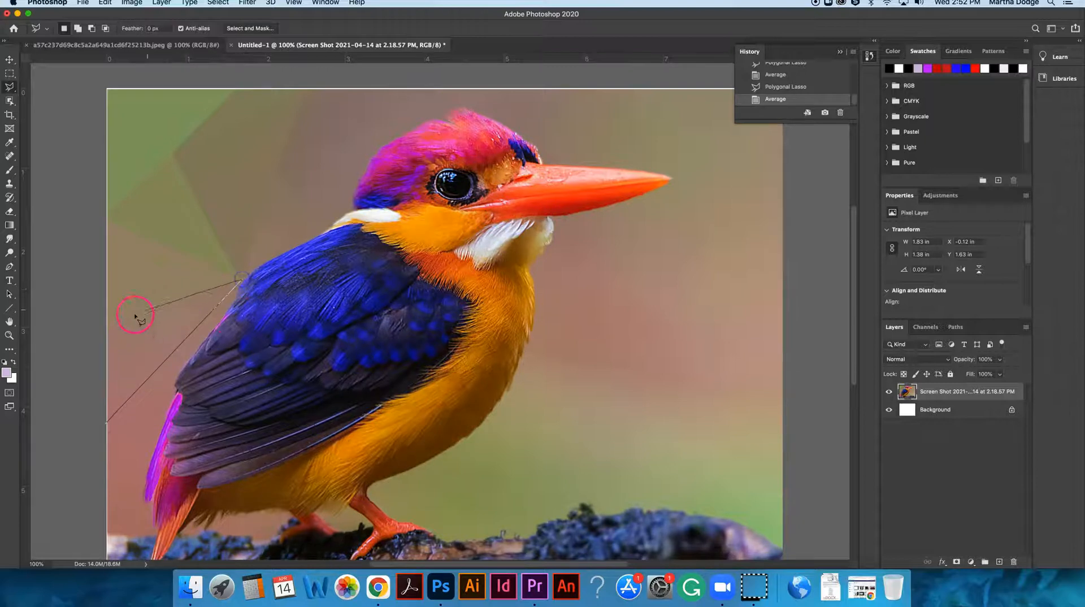
left_click(103, 325)
left_click(106, 422)
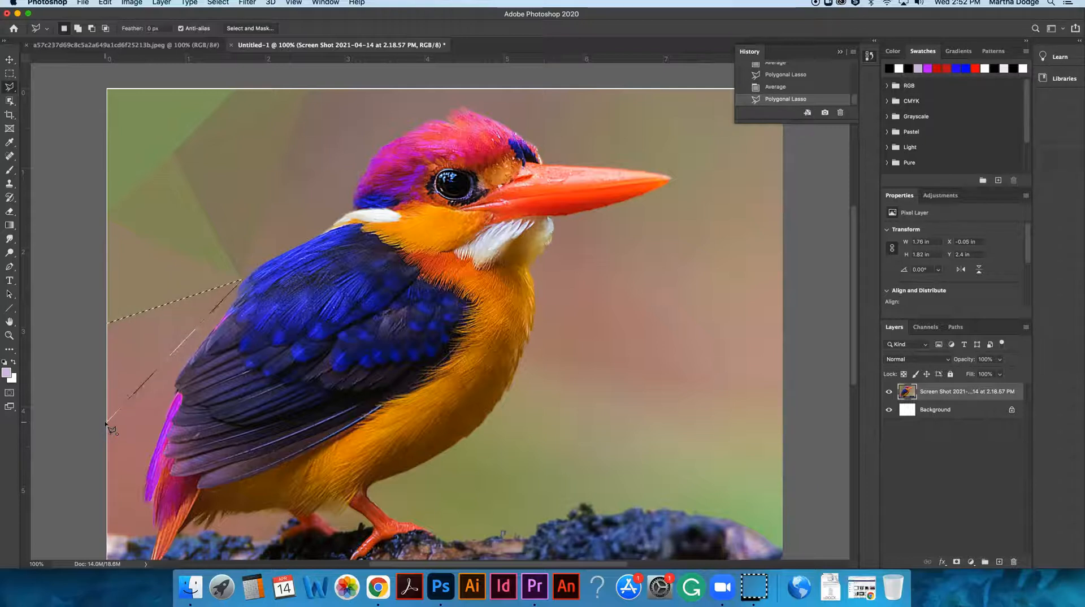
key("ctrl+super+f")
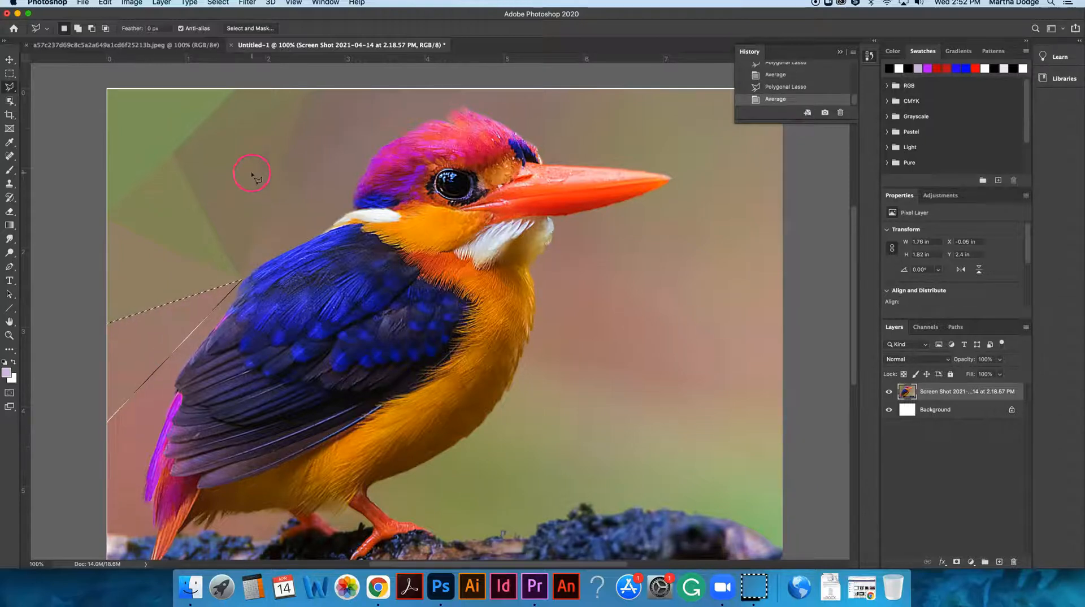
Outline a background area about 1.46 by 2.41 in from the top edge along the bird's back to its head, and average its colour.
left_click(307, 89)
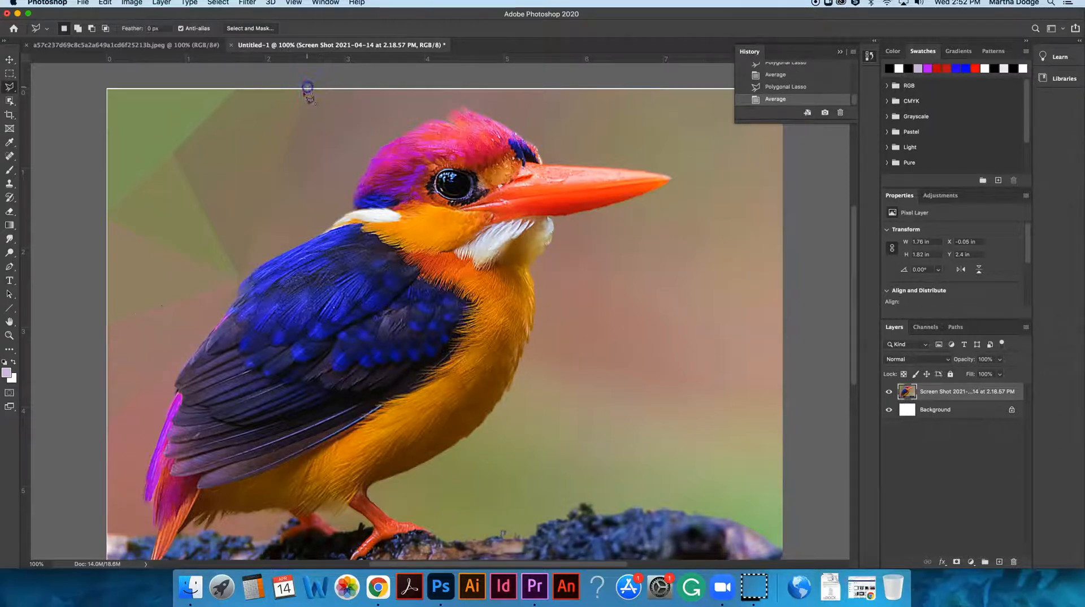
left_click(240, 278)
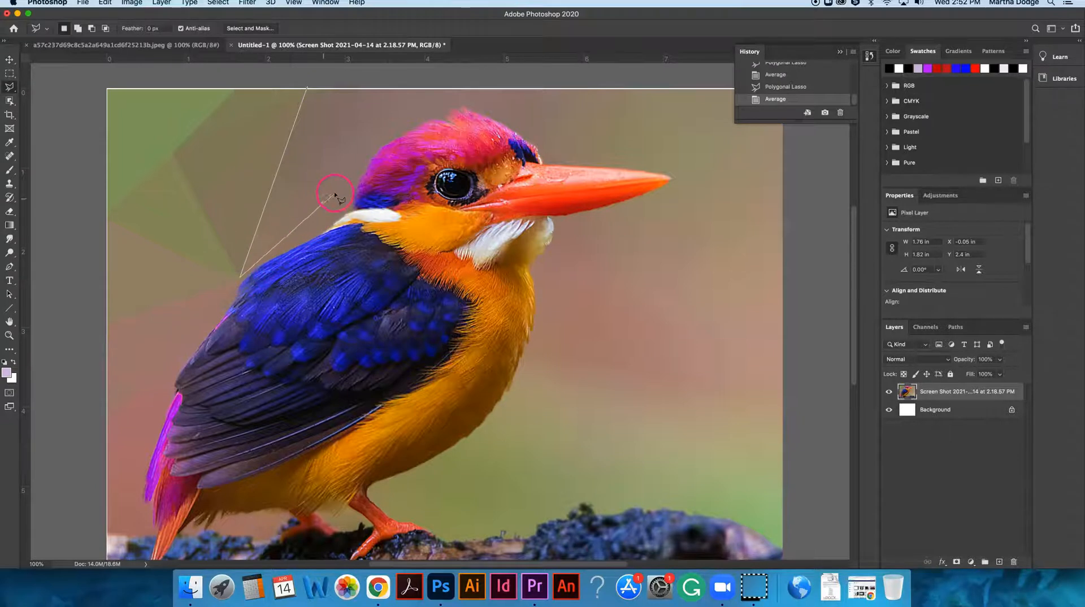
left_click(307, 88)
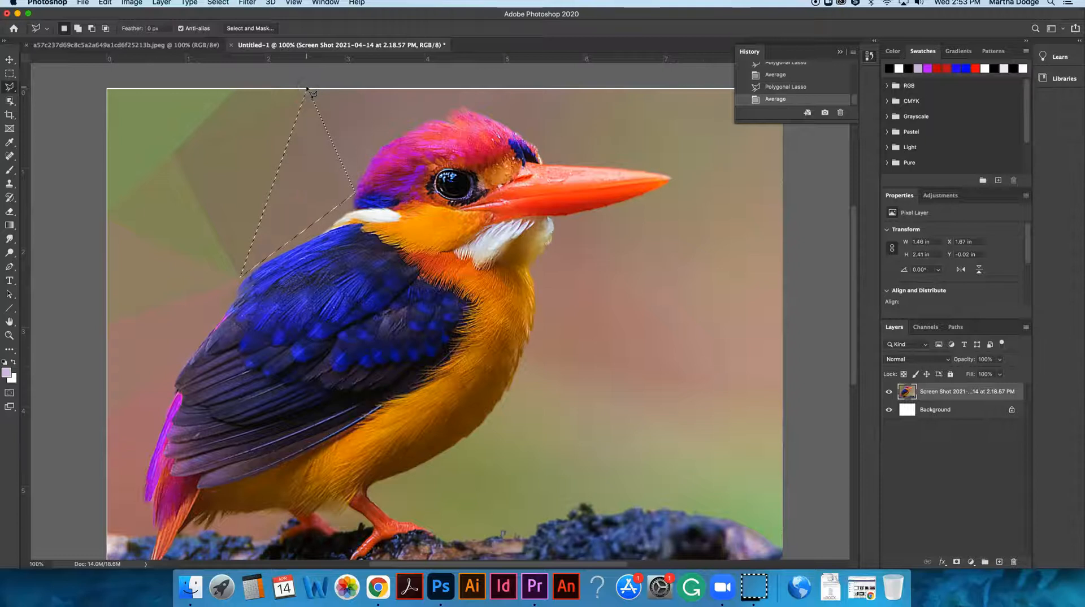
Outline a background triangle about 1.42 by 1.34 in between the top edge and the back of the bird's head, and average its colour.
left_click(416, 85)
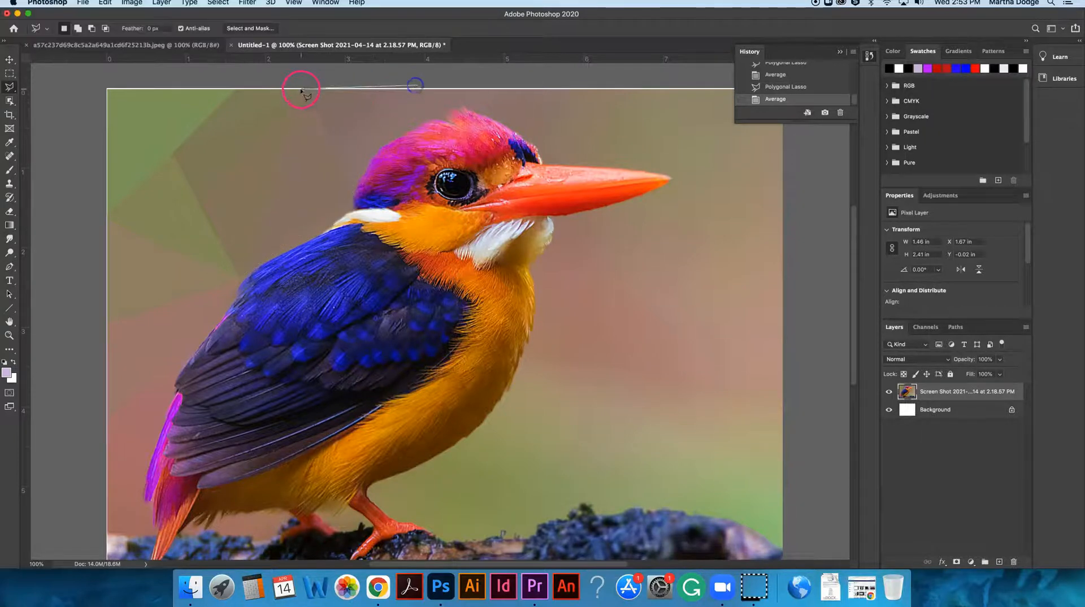
left_click(305, 86)
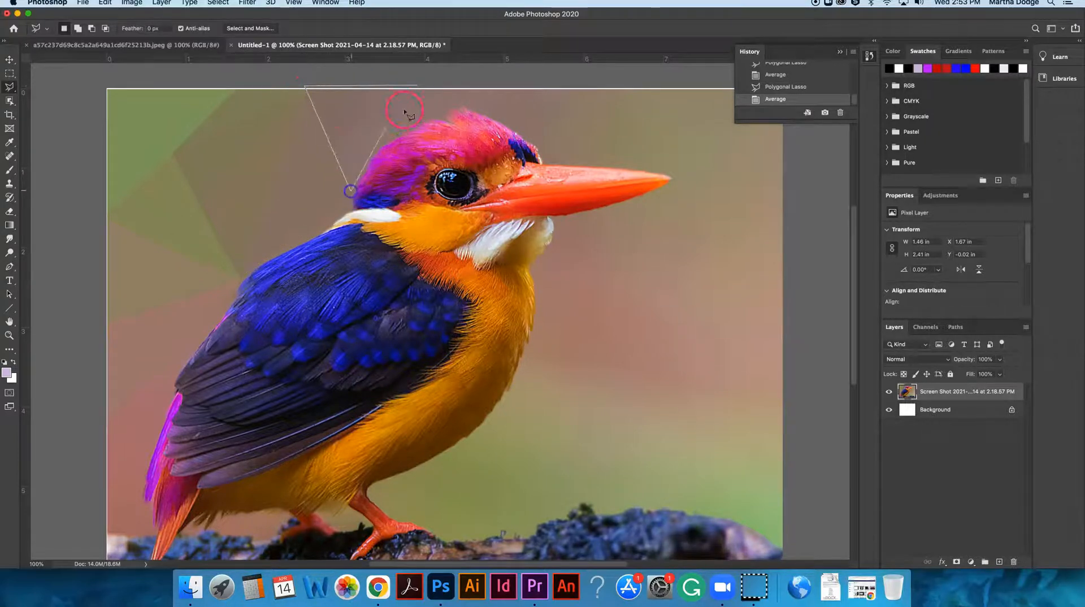
left_click(417, 86)
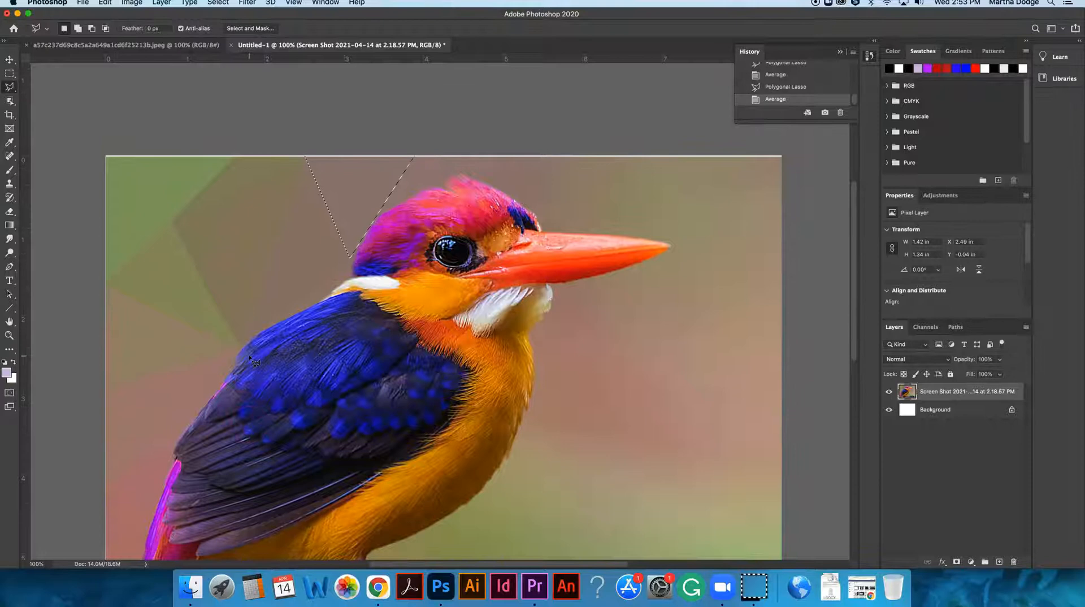
Outline a facet about 0.7 by 0.4 in along the top of the bird's pink crest and average its colour.
key("super+equal")
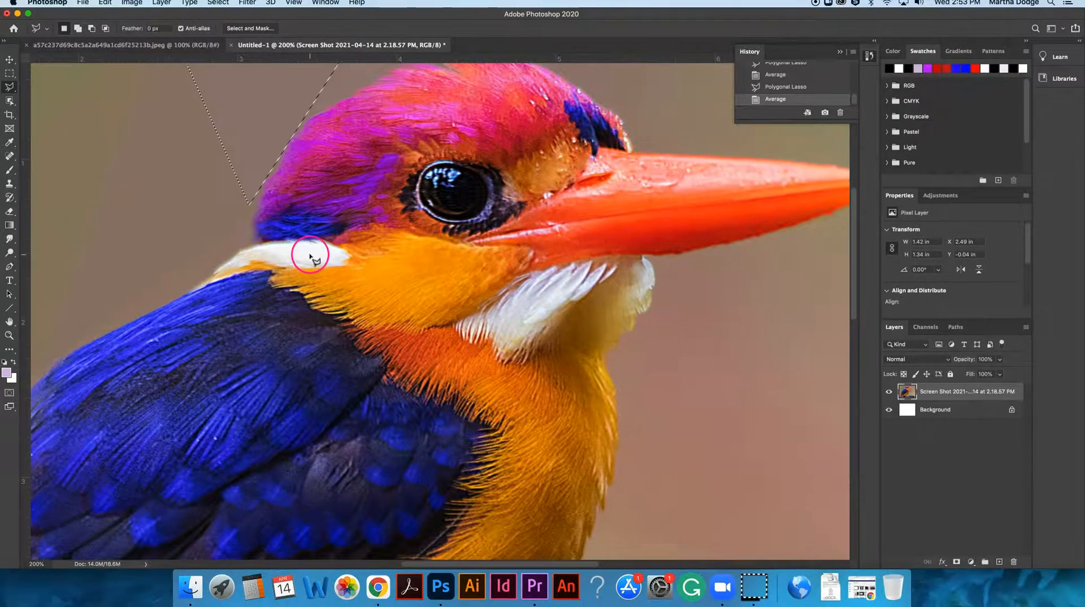
scroll(310, 251, "up", 10)
scroll(311, 259, "down", 9)
scroll(310, 259, "up", 6)
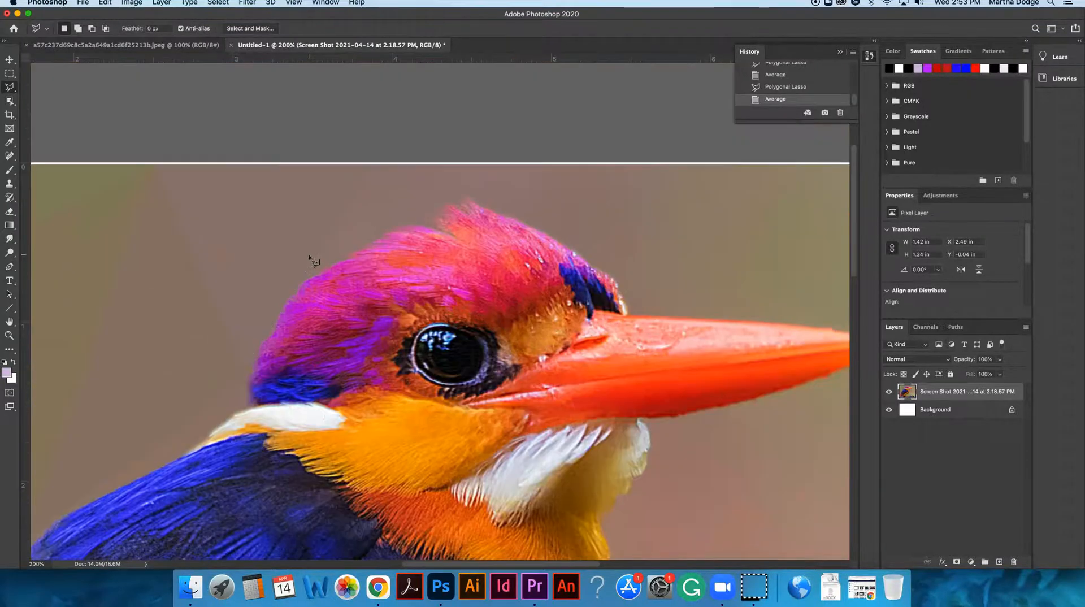
scroll(311, 259, "down", 1)
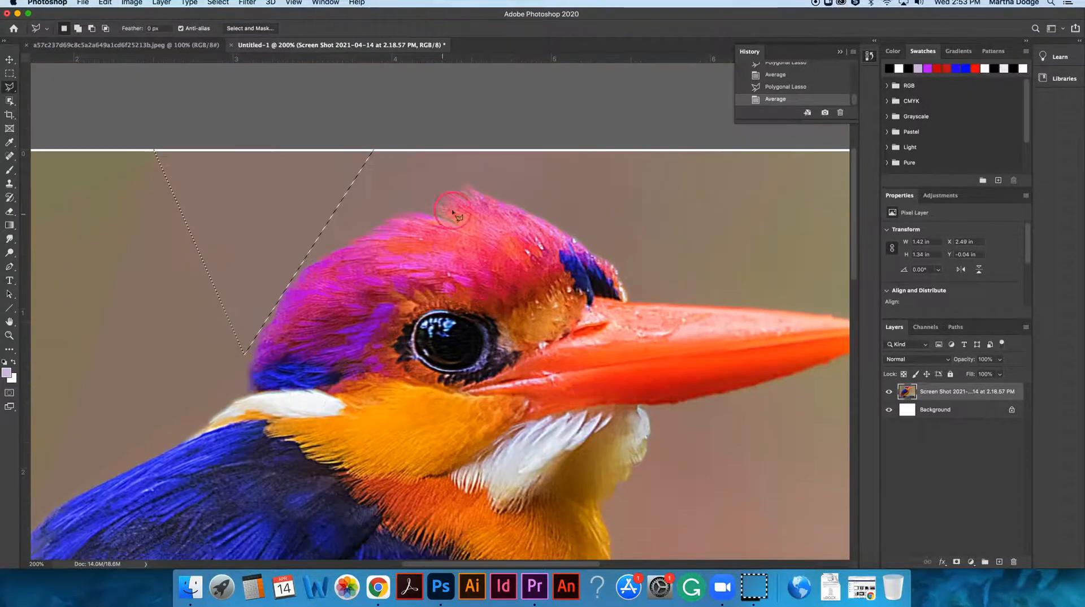
left_click(466, 181)
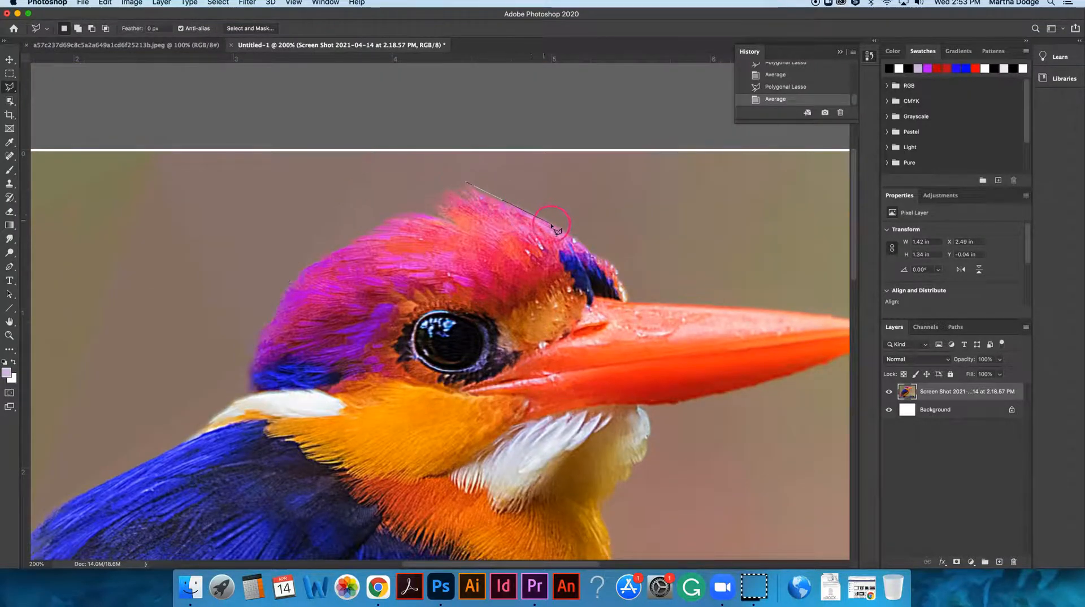
left_click(569, 234)
left_click(577, 240)
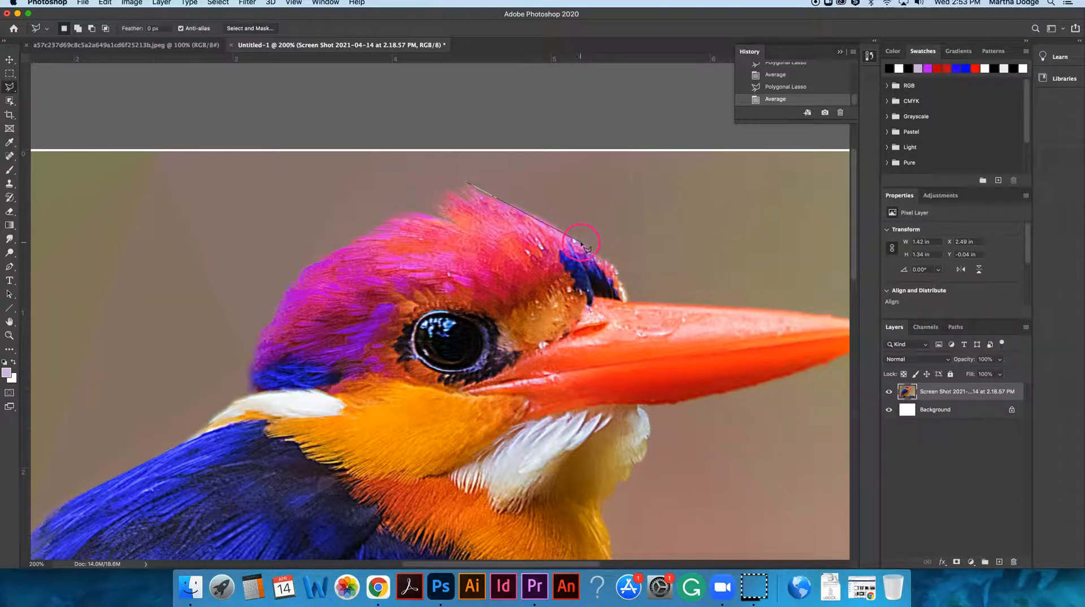
left_click(506, 236)
left_click(472, 234)
left_click(467, 184)
left_click(467, 183)
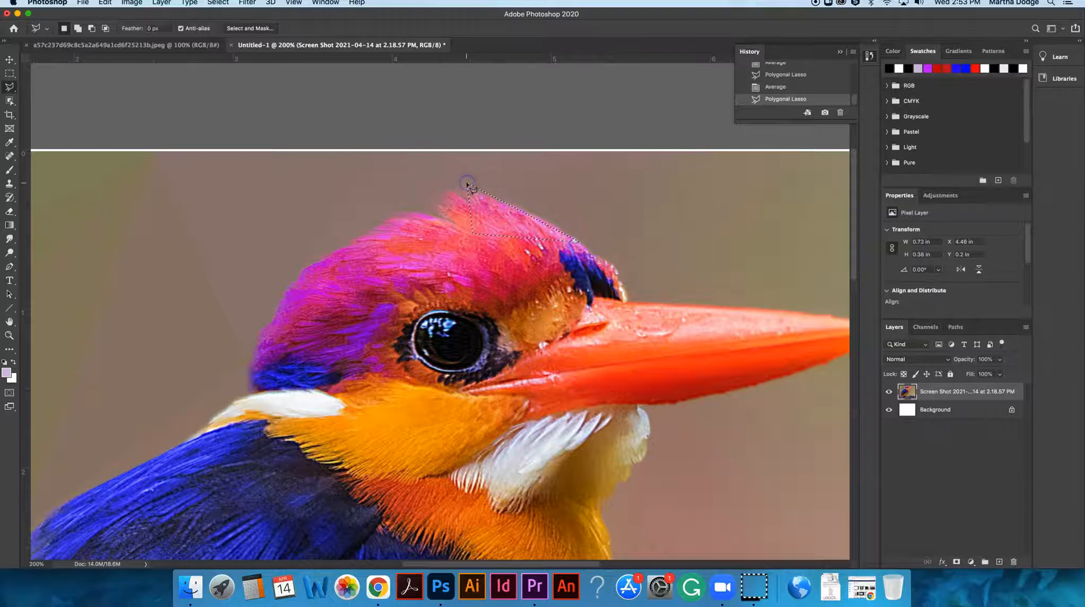
key("super+f")
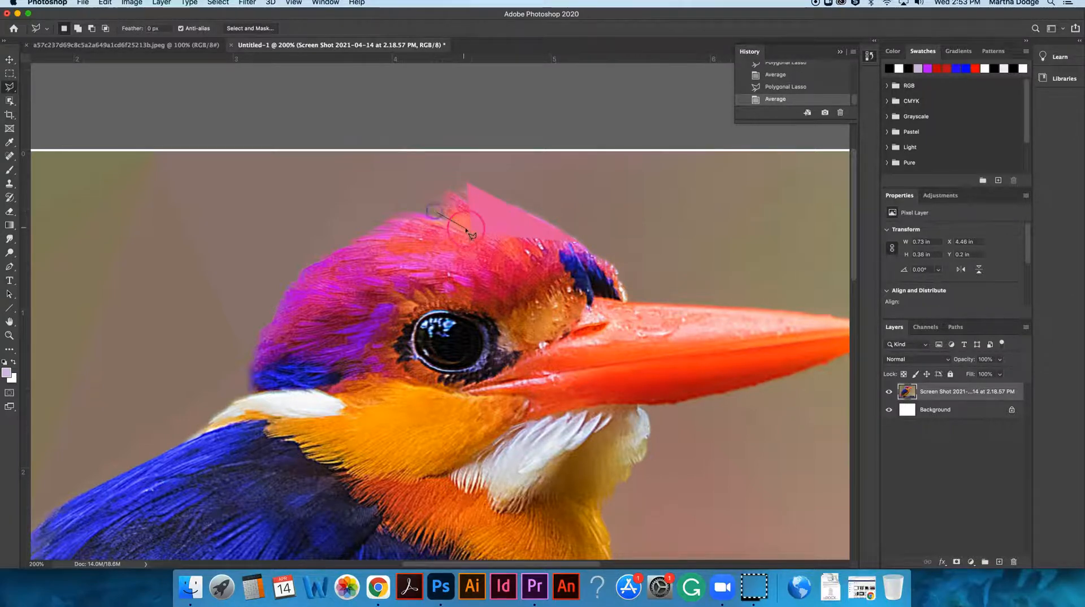
Outline the adjoining crest triangle, about 0.26 by 0.34 in, and the small sliver beside its outer edge, averaging each one's colour.
left_click(468, 183)
double_click(435, 212)
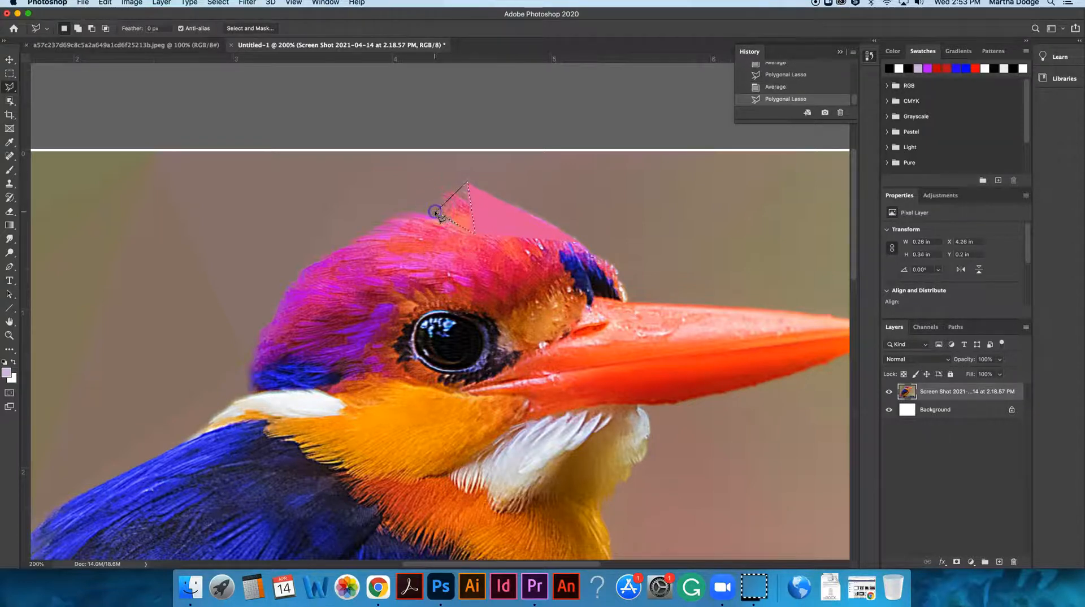
key("super+ctrl+f")
left_click(446, 192)
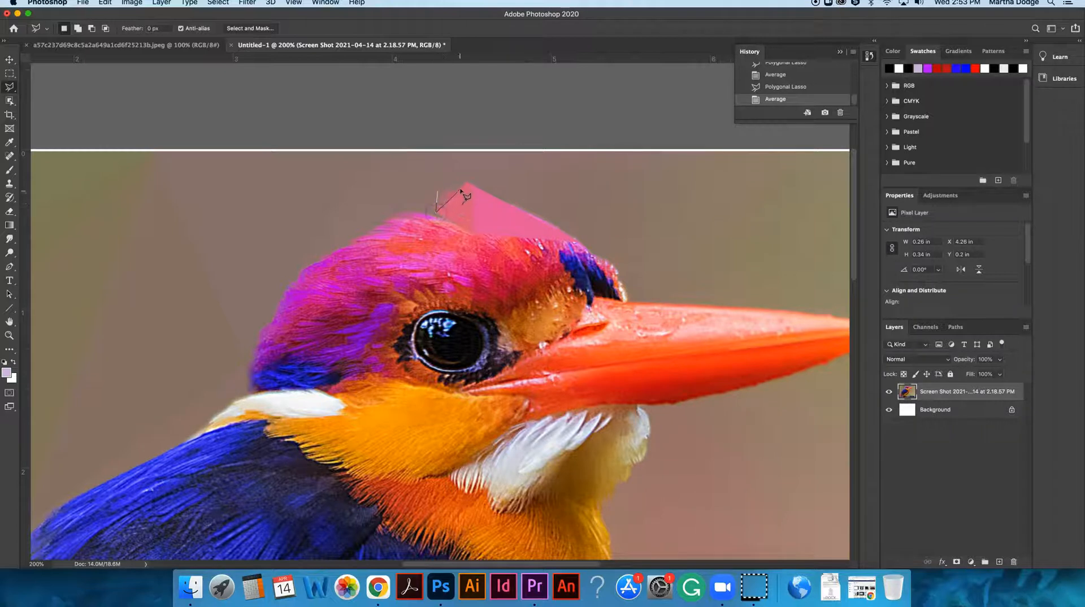
left_click(439, 193)
key("super+f")
Outline a narrow triangle about 0.42 by 0.23 in below the crest's rear edge and average its colour.
left_click(408, 210)
left_click(461, 245)
double_click(474, 232)
key("ctrl+super+f")
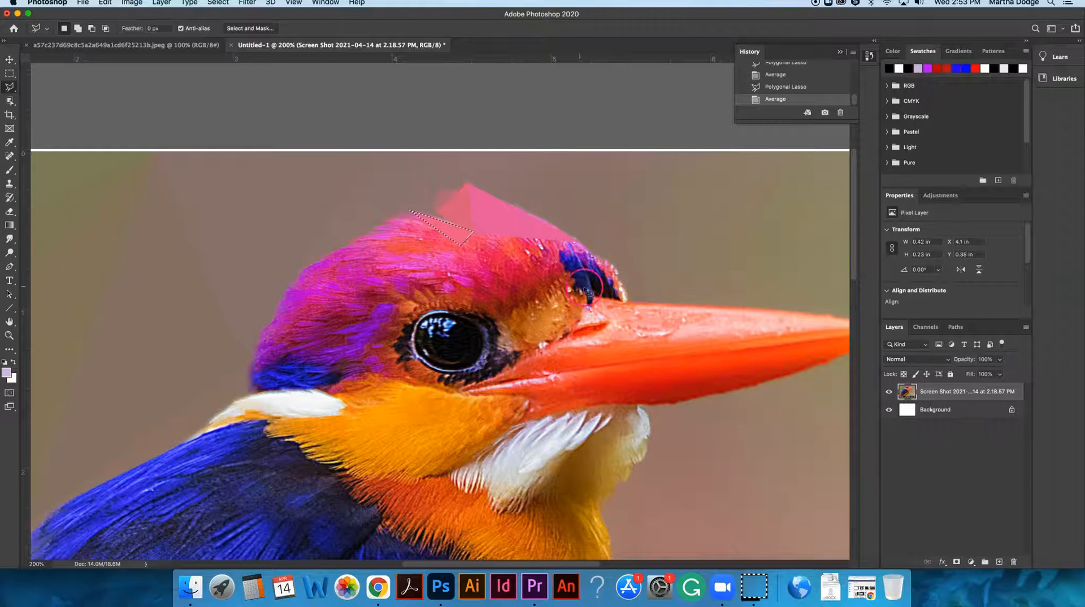
Outline a triangle about 0.19 by 0.35 in over the blue patch above the beak and average its colour.
left_click(589, 306)
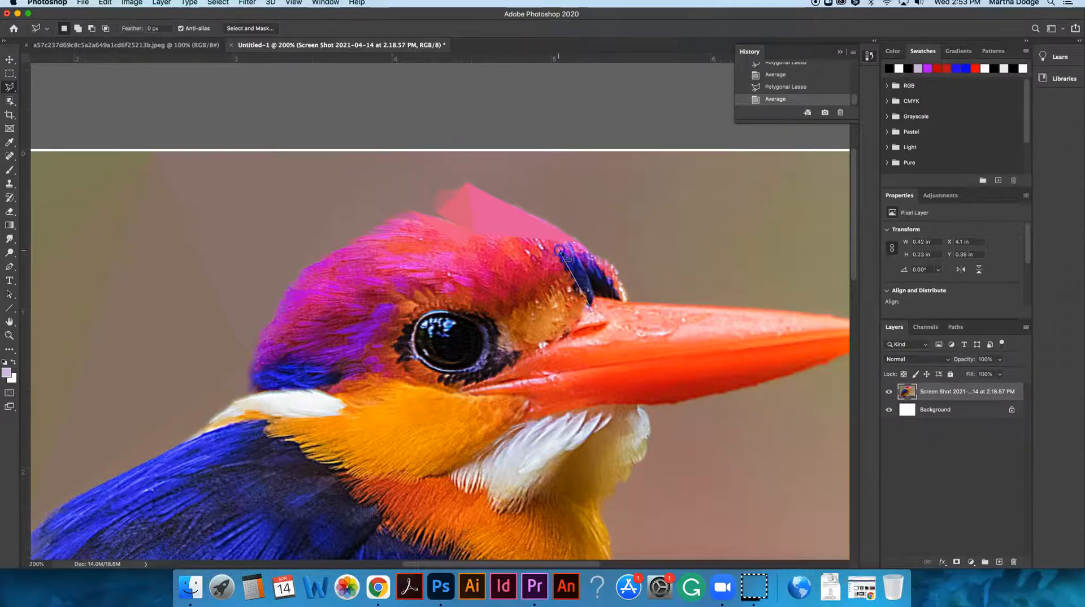
left_click(588, 257)
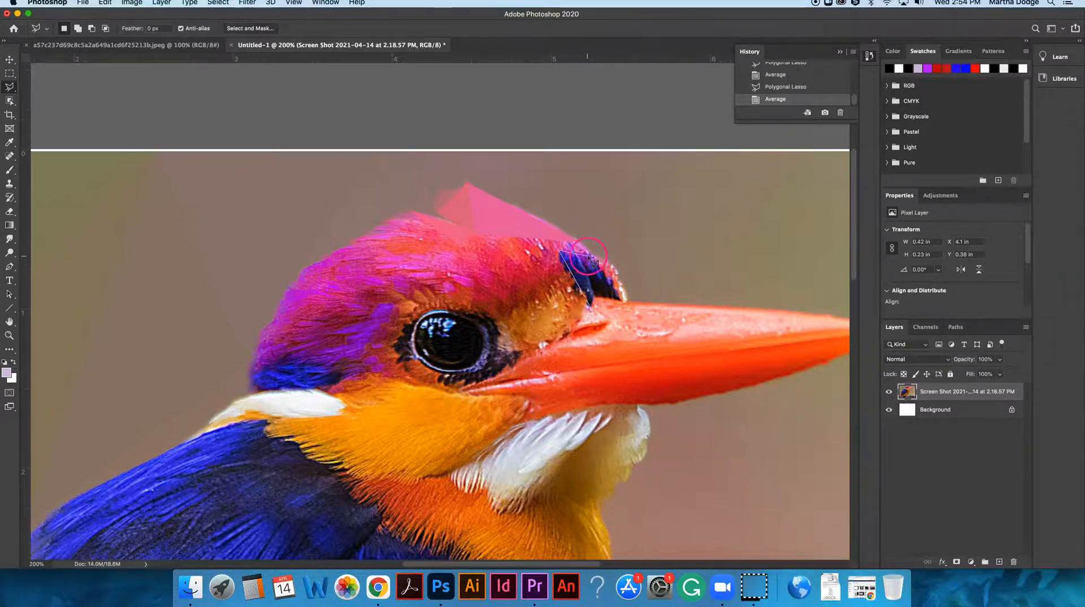
left_click(590, 306)
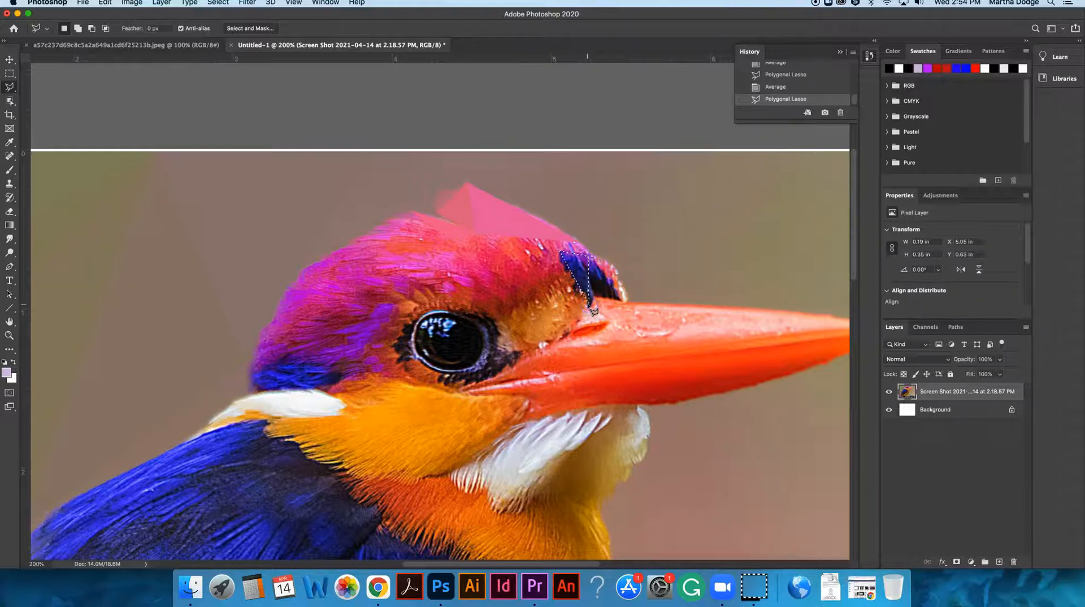
key("super+f")
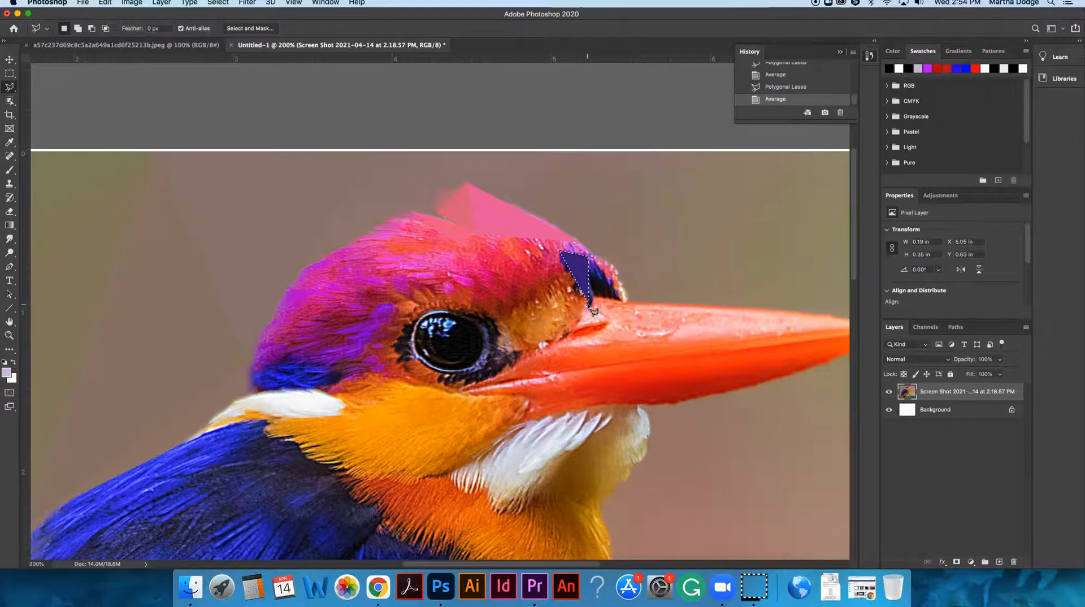
Outline the dark triangle, about 0.23 by 0.29 in, between the blue patch and the beak's base, average its colour and deselect it.
left_click(622, 300)
left_click(588, 264)
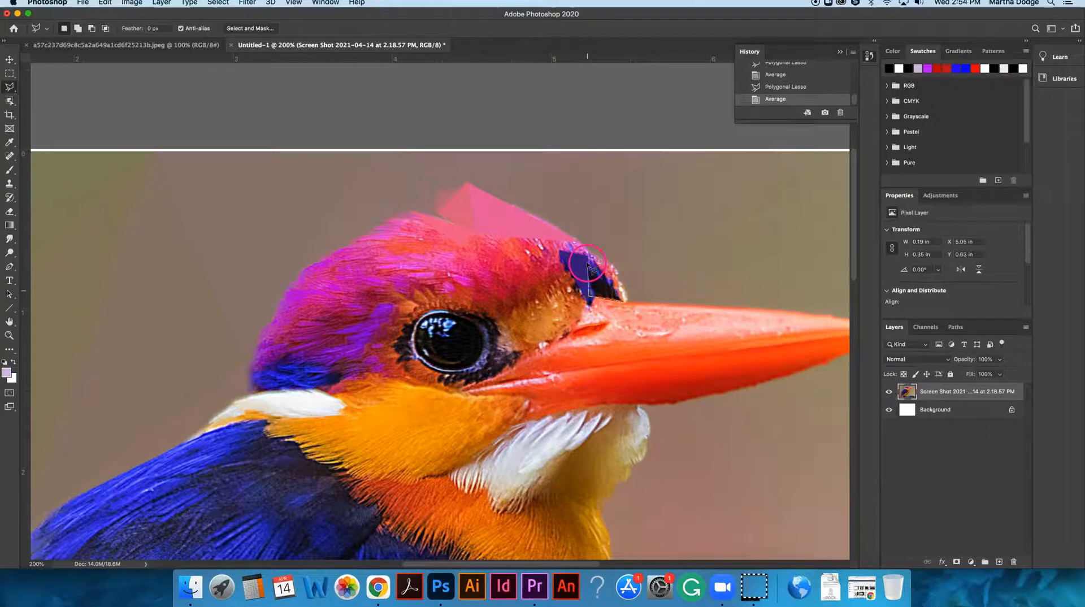
left_click(622, 302)
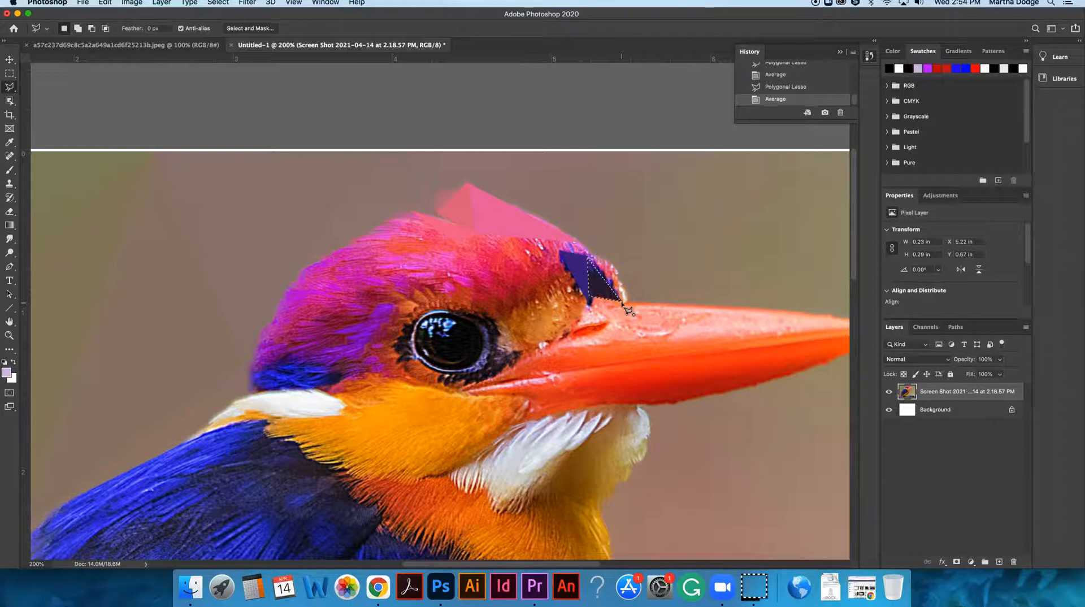
left_click(636, 297)
key("cmd+d")
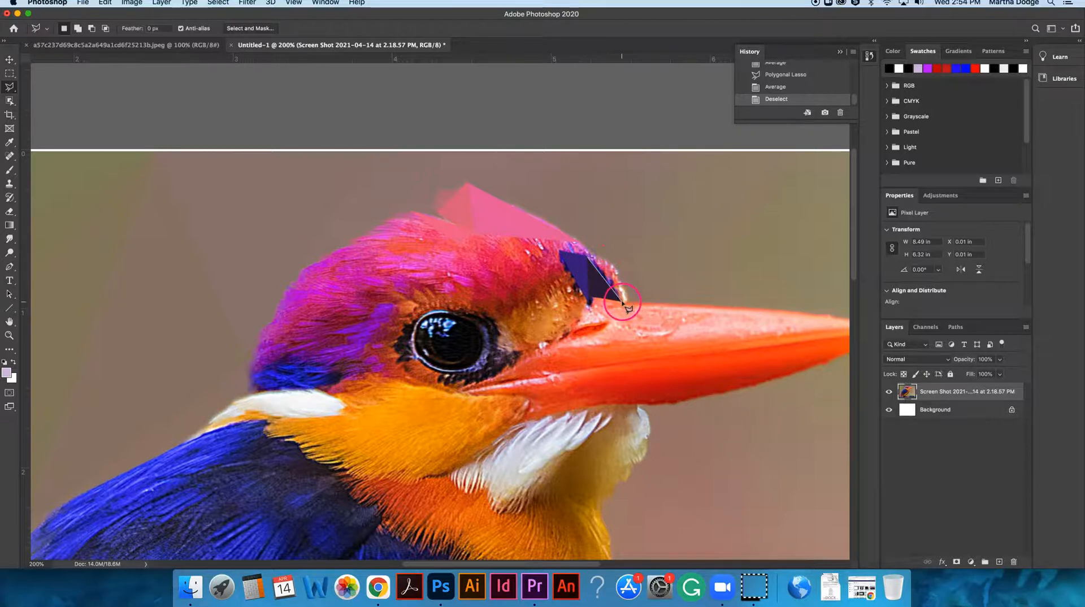
Outline a triangle about 0.22 by 0.29 in along the forehead's outer edge beside the dark facet, and average its colour.
left_click(618, 270)
left_click(589, 259)
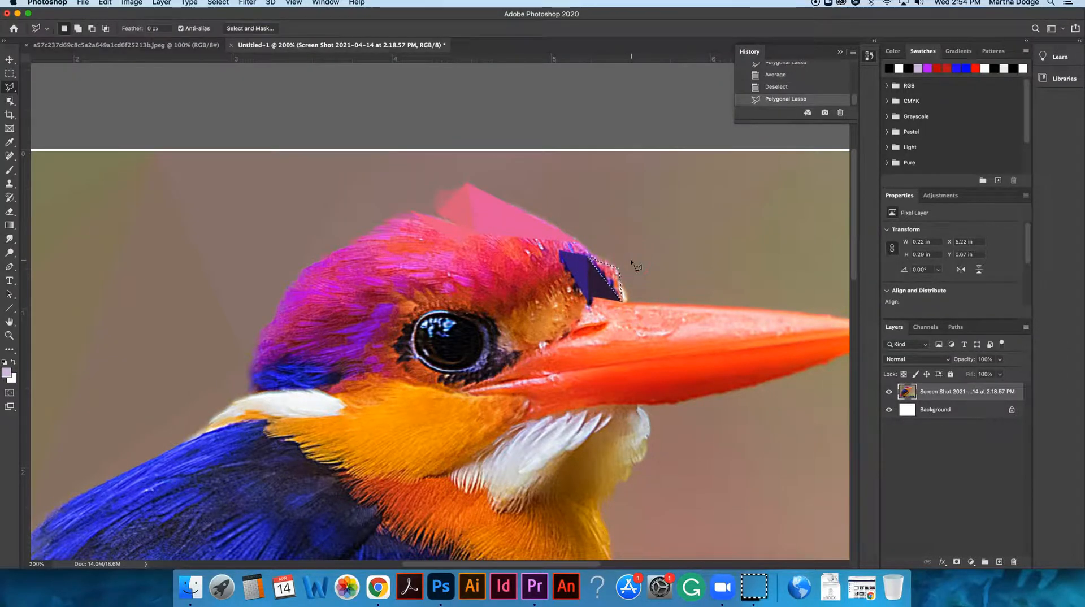
key("super+f")
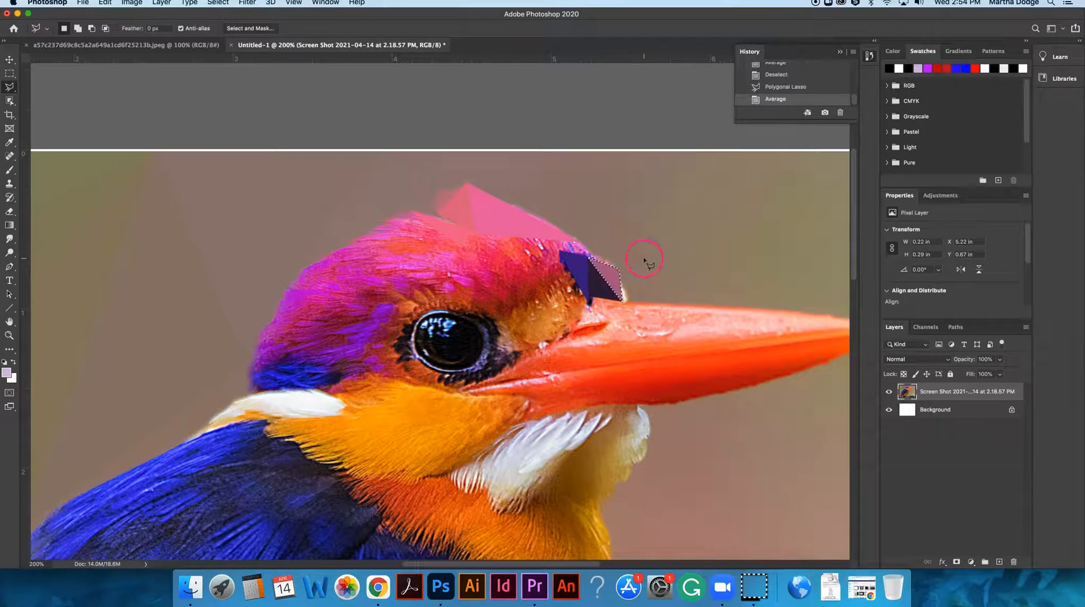
Outline the small sliver, about 0.08 by 0.16 in, where the forehead meets the beak, and average its colour.
left_click(630, 303)
left_click(622, 302)
left_click(620, 281)
left_click(629, 303)
key("ctrl+super+f")
Outline the small facet between the pink crest and the blue forehead patch and average its colour.
left_click(575, 241)
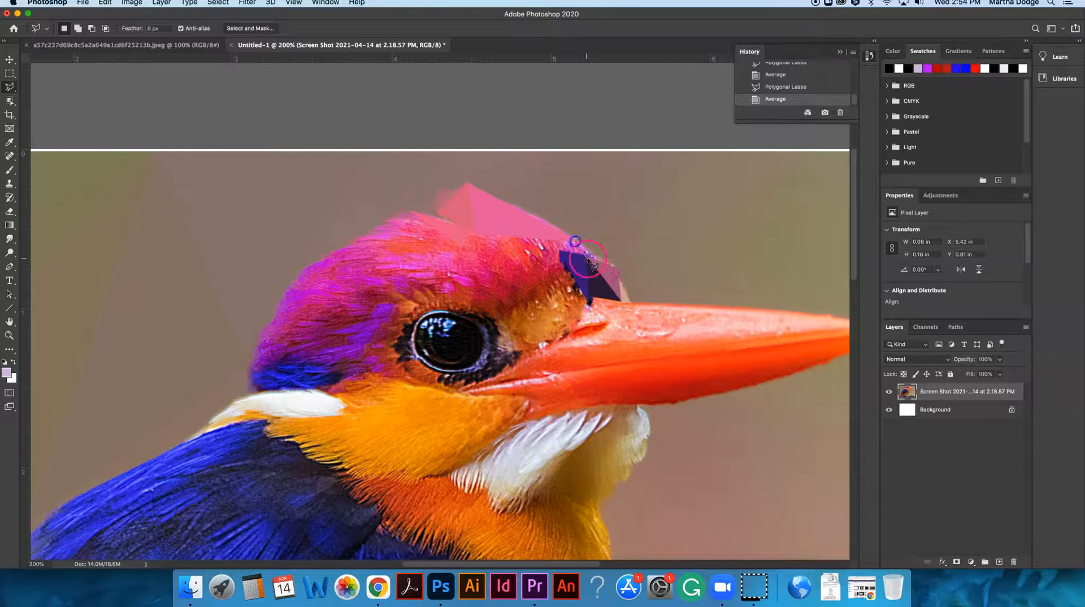
left_click(576, 242)
key("ctrl+super+f")
Outline a triangle at the base of the upper beak, just below the blue patch, and average its colour.
left_click(590, 296)
left_click(648, 303)
left_click(607, 323)
left_click(590, 295)
key("ctrl+super+f")
Outline the next facet along the upper edge of the beak and average its colour.
scroll(649, 341, "right", 5)
left_click(497, 302)
left_click(549, 305)
left_click(555, 331)
key("ctrl+super+f")
Outline a facet on the underside of the beak's tip and average its colour.
left_click(629, 335)
left_click(732, 329)
left_click(686, 358)
left_click(644, 339)
Outline facets along the beak's lower edge above the white throat feathers and average their colours.
left_click(519, 405)
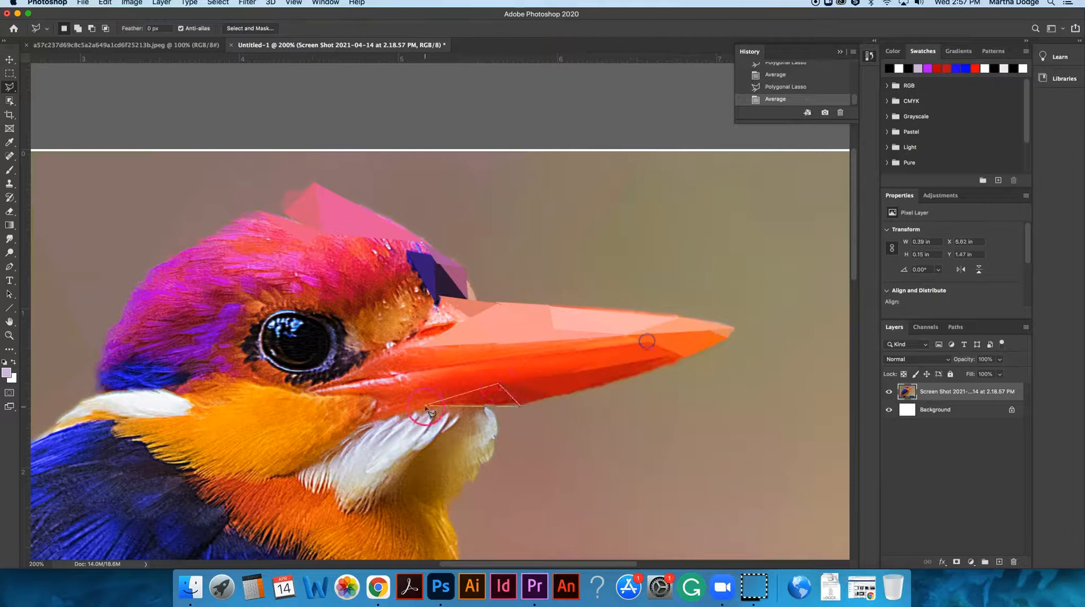
scroll(442, 414, "up", 1)
left_click(359, 426)
left_click(443, 414)
key("ctrl+super+f")
Outline further facets across the middle of the beak and near its upper base, averaging each one's colour.
left_click(554, 343)
left_click(448, 374)
left_click(417, 330)
left_click(405, 349)
left_click(424, 350)
key("ctrl+super+f")
left_click(464, 327)
key("ctrl+super+f")
left_click(472, 322)
key("ctrl+super+f")
Outline the narrow facets towards the corner of the bird's mouth, average their colours and clear the selection.
key("super+equal")
scroll(452, 373, "down", 2)
left_click(374, 366)
key("ctrl+super+f")
left_click(240, 390)
left_click(370, 367)
left_click(268, 397)
left_click(240, 389)
key("ctrl+super+f")
key("ctrl+d")
Outline a triangle about 0.56 by 0.15 in within the large pale facet of the upper beak and average its colour.
scroll(300, 471, "right", 5)
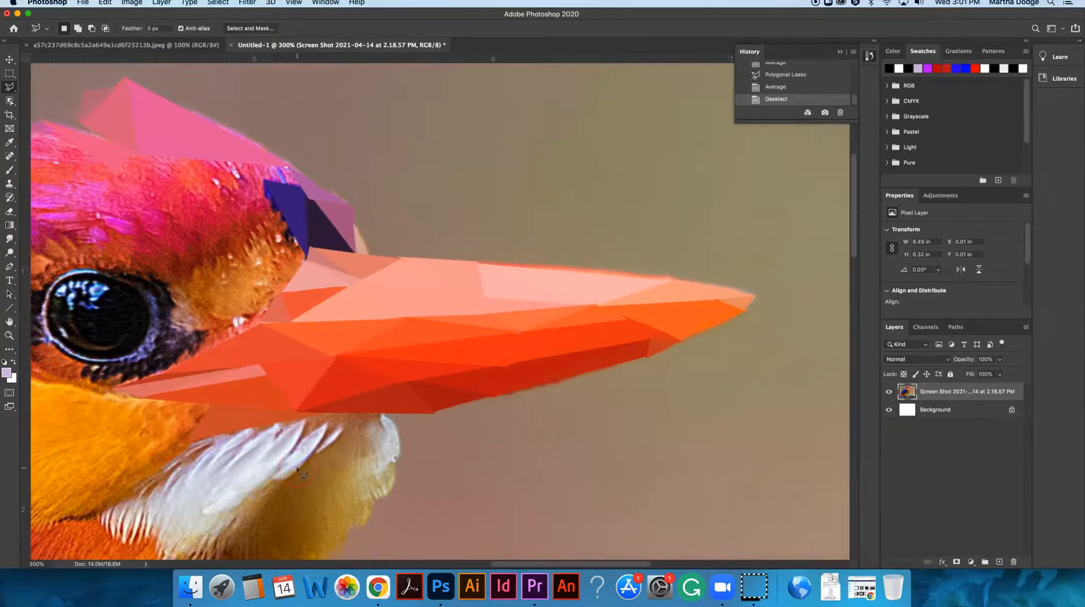
scroll(297, 468, "left", 1)
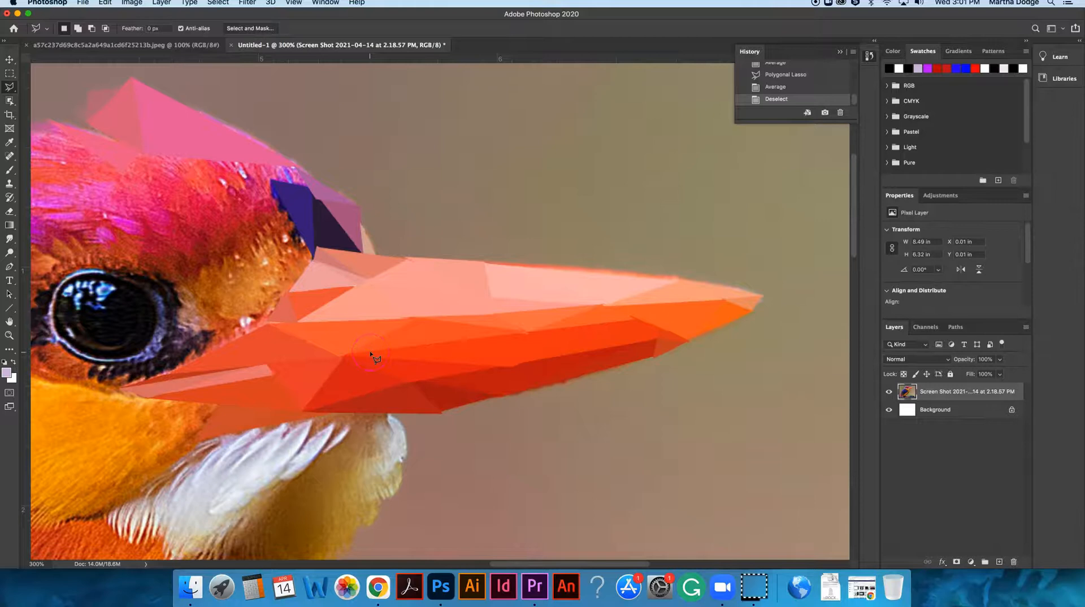
key("super+equal")
key("super+equal")
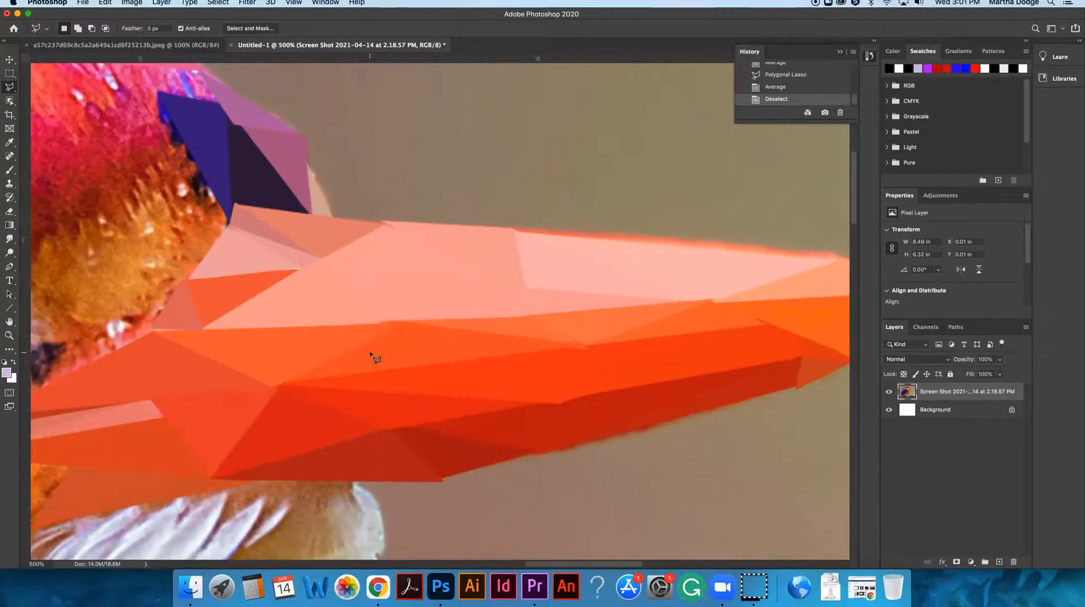
key("super+equal")
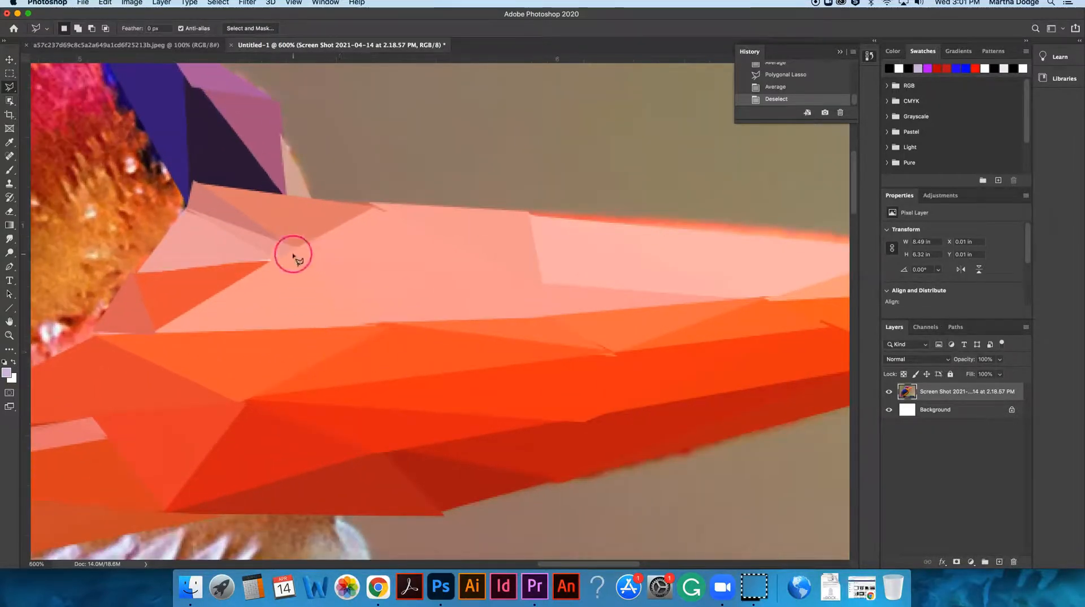
left_click(289, 252)
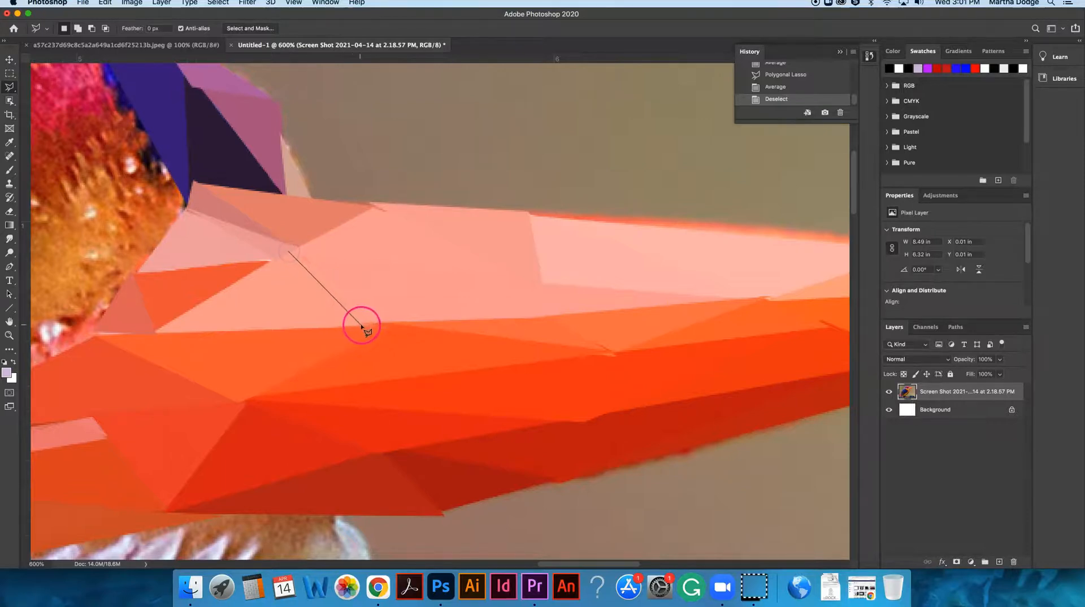
left_click(372, 323)
left_click(551, 314)
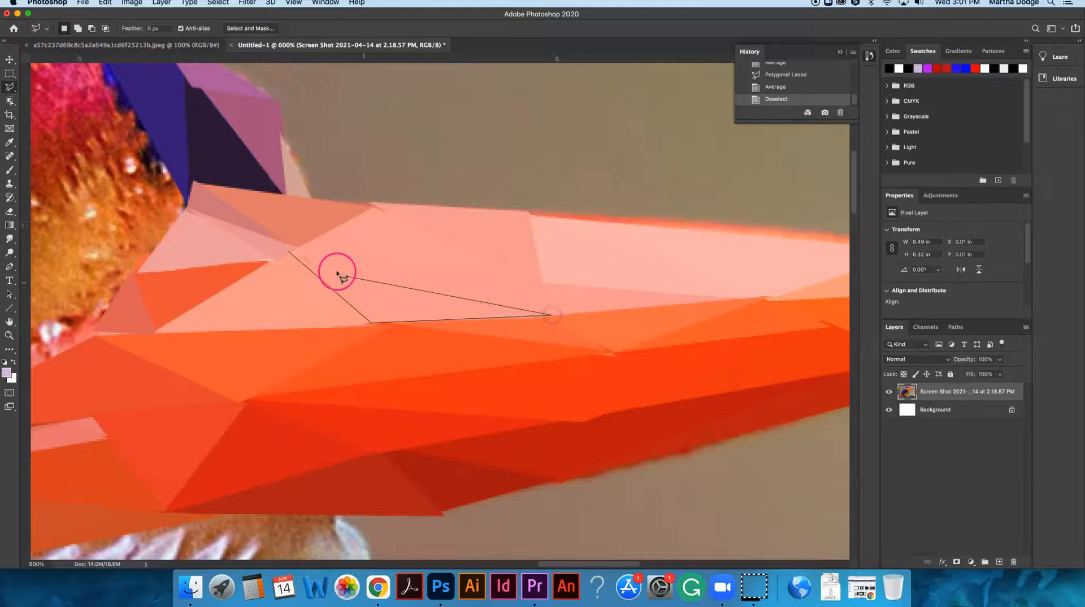
left_click(288, 252)
key("ctrl+super+f")
Outline the pale triangle, about 0.3 by 0.14 in, at the base of the upper beak and average its colour.
left_click(135, 273)
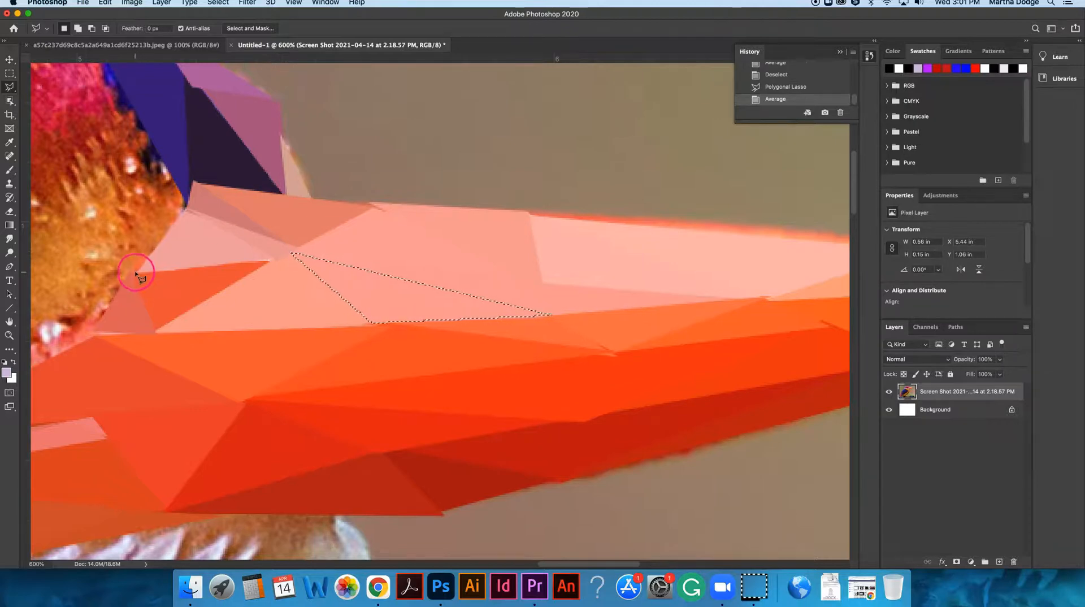
left_click(275, 263)
left_click(188, 209)
left_click(136, 272)
key("ctrl+super+f")
Outline a triangle about 0.39 by 0.14 in along the beak's upper edge beside the forehead and average its colour.
left_click(218, 282)
left_click(194, 180)
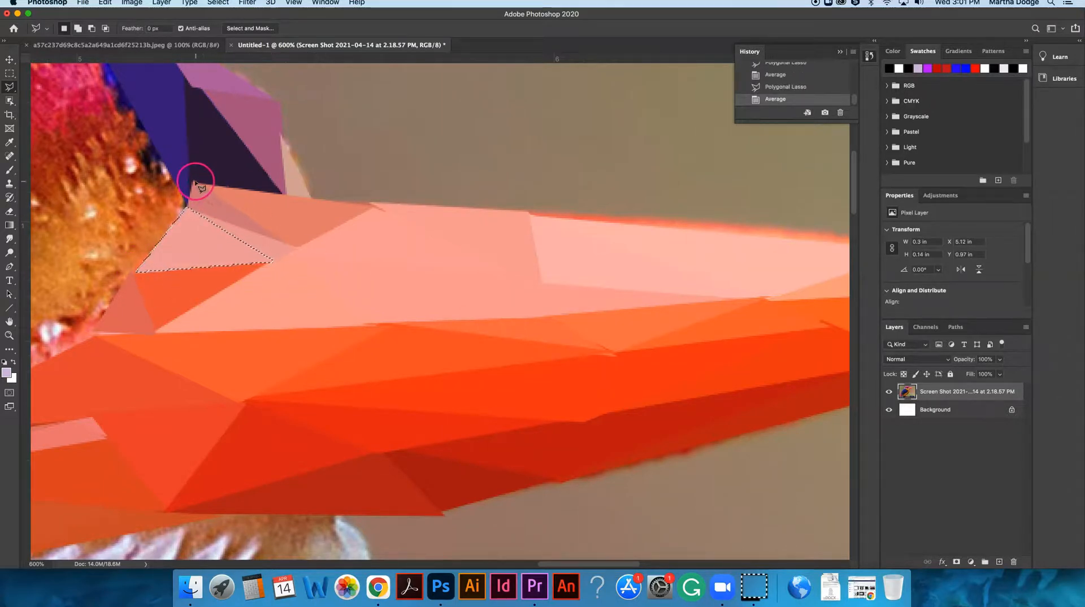
left_click(379, 202)
left_click(297, 247)
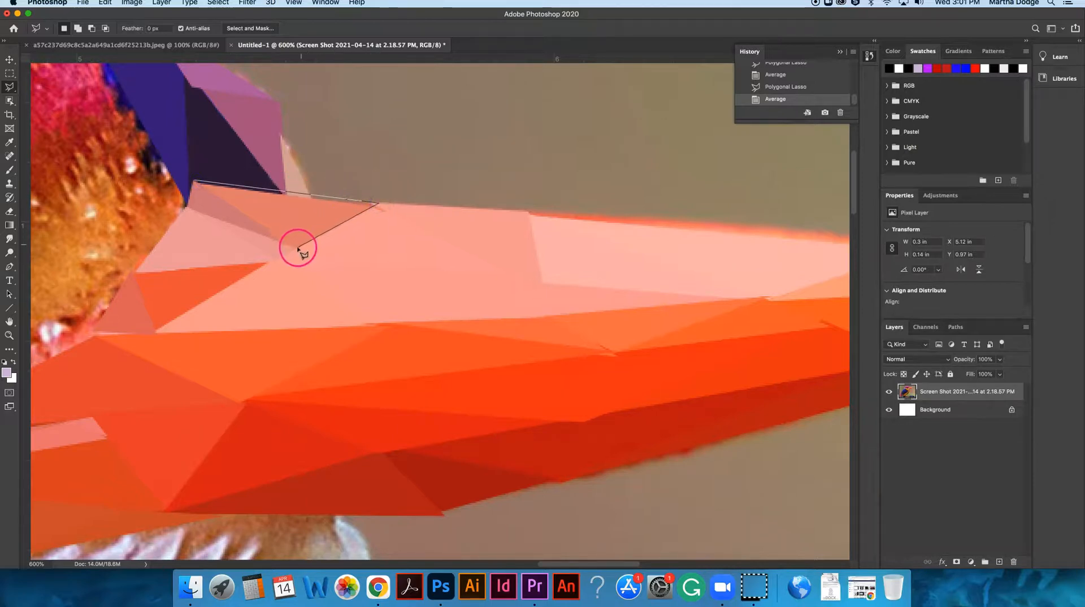
left_click(207, 188)
left_click(197, 182)
key("ctrl+super+f")
Outline the next triangle along the beak's upper edge, about 0.36 by 0.16 in, and average its colour.
left_click(541, 285)
left_click(373, 209)
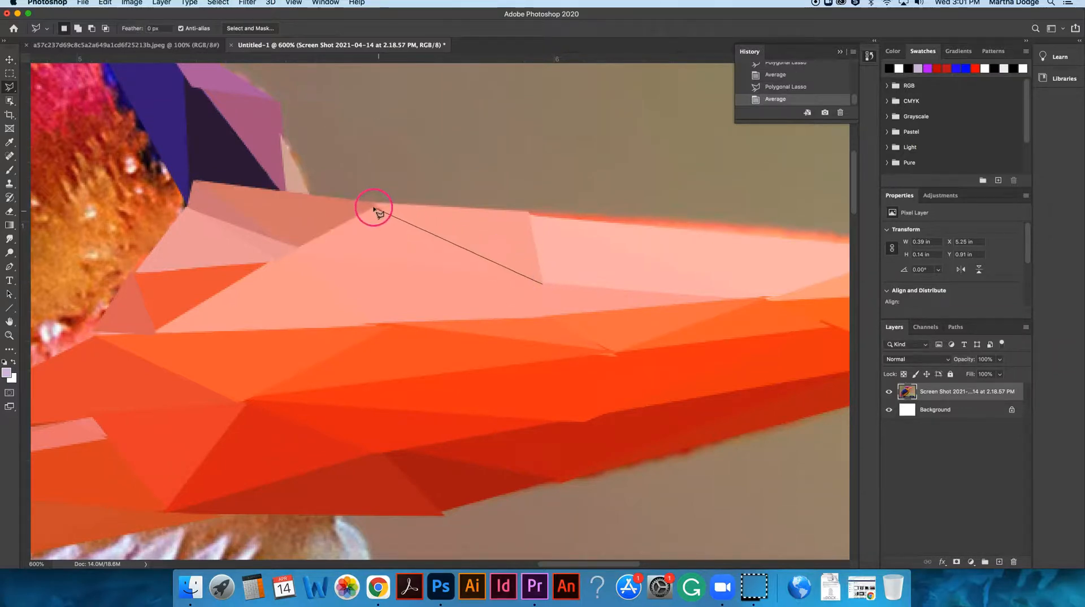
left_click(528, 212)
left_click(541, 284)
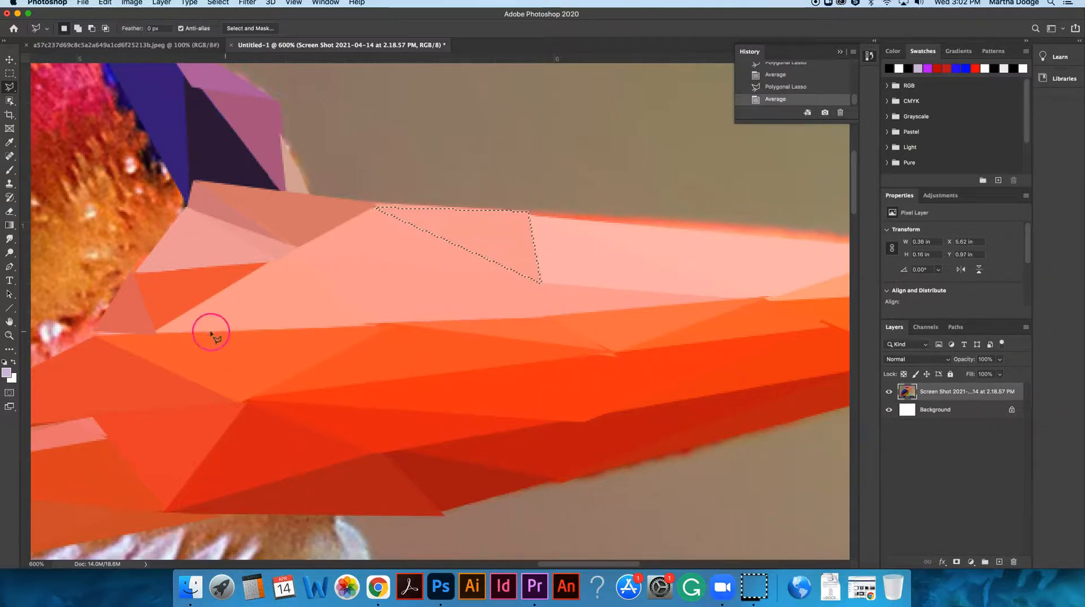
Outline an orange triangle about 0.63 by 0.18 in at the beak's base, just below the pale facets, and average its colour.
left_click(93, 329)
left_click(390, 322)
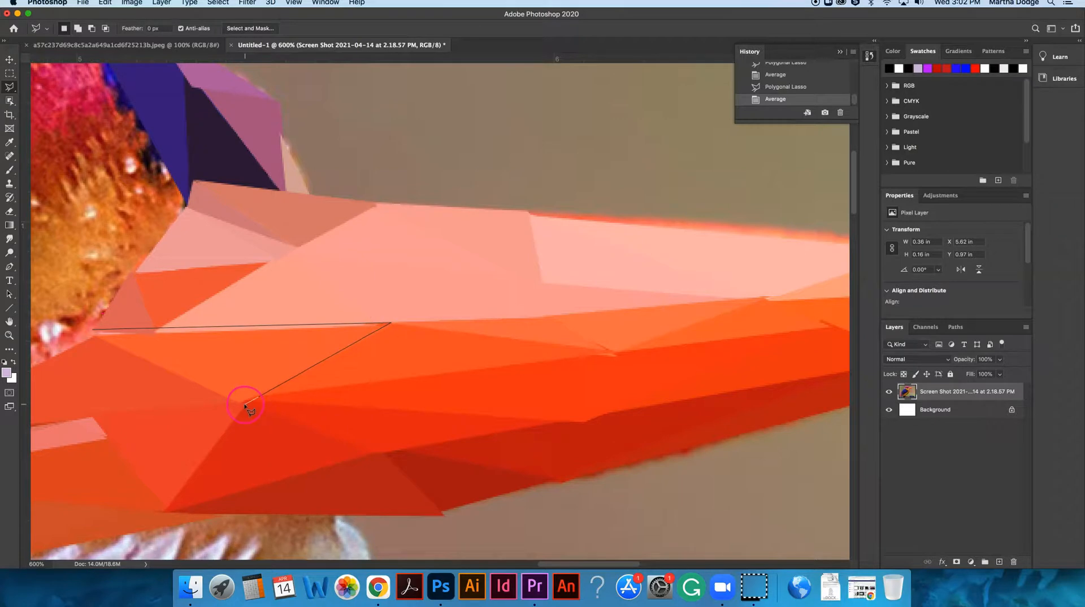
left_click(94, 330)
key("super+f")
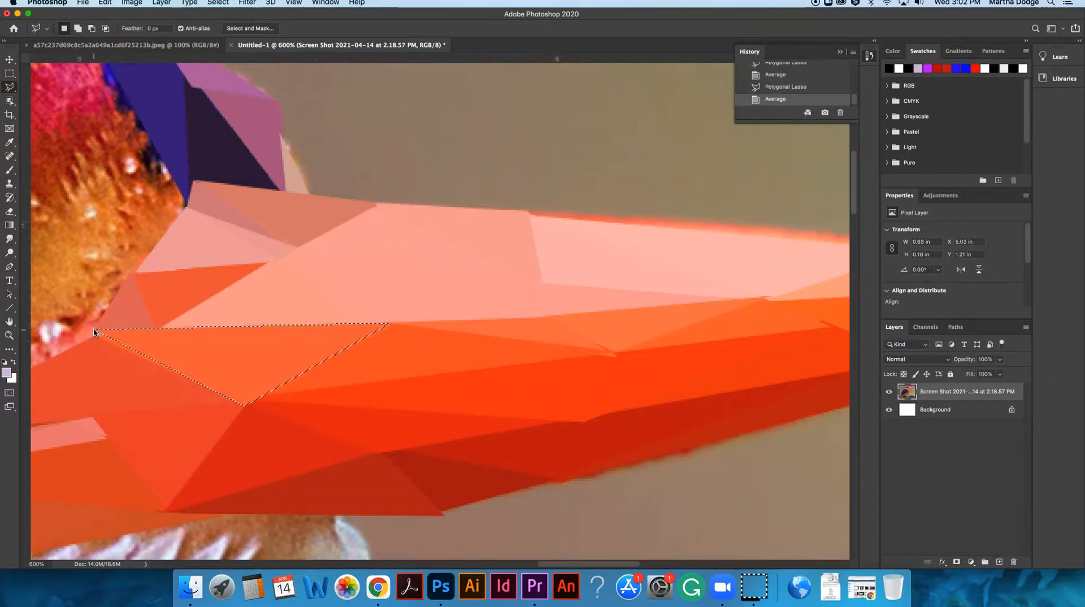
Outline the adjoining thin triangle along the beak's pale-orange boundary, about 0.48 by 0.09 in, and average its colour.
scroll(315, 383, "right", 6)
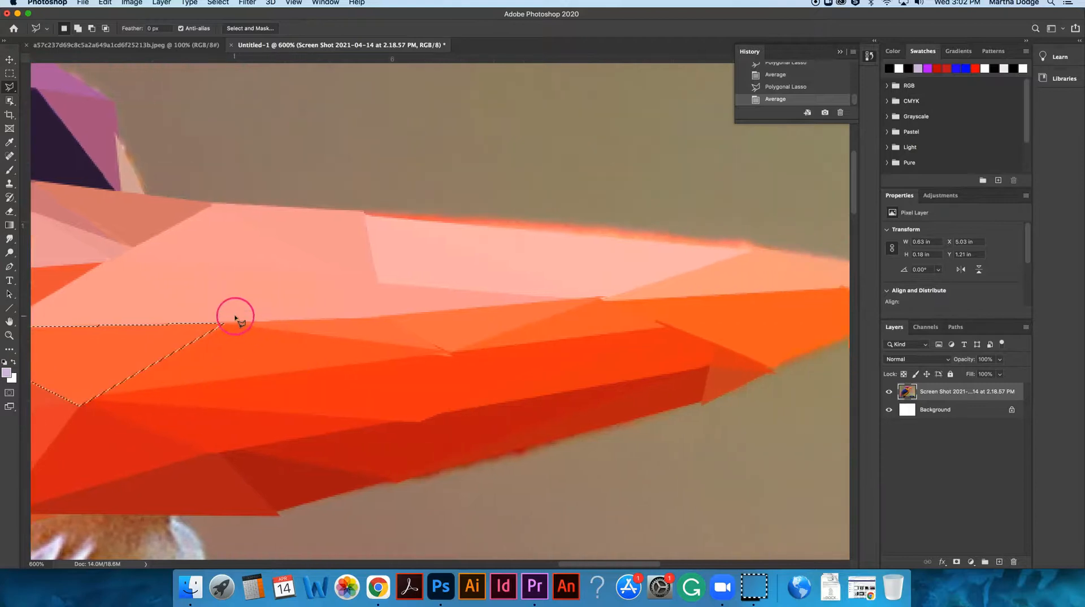
left_click(448, 356)
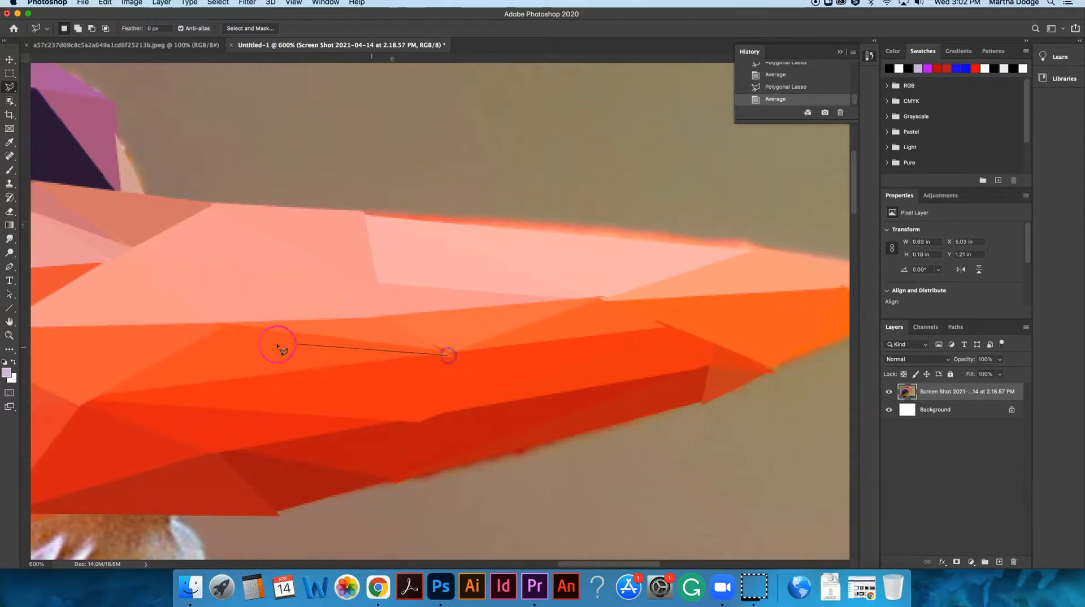
left_click(224, 323)
left_click(387, 315)
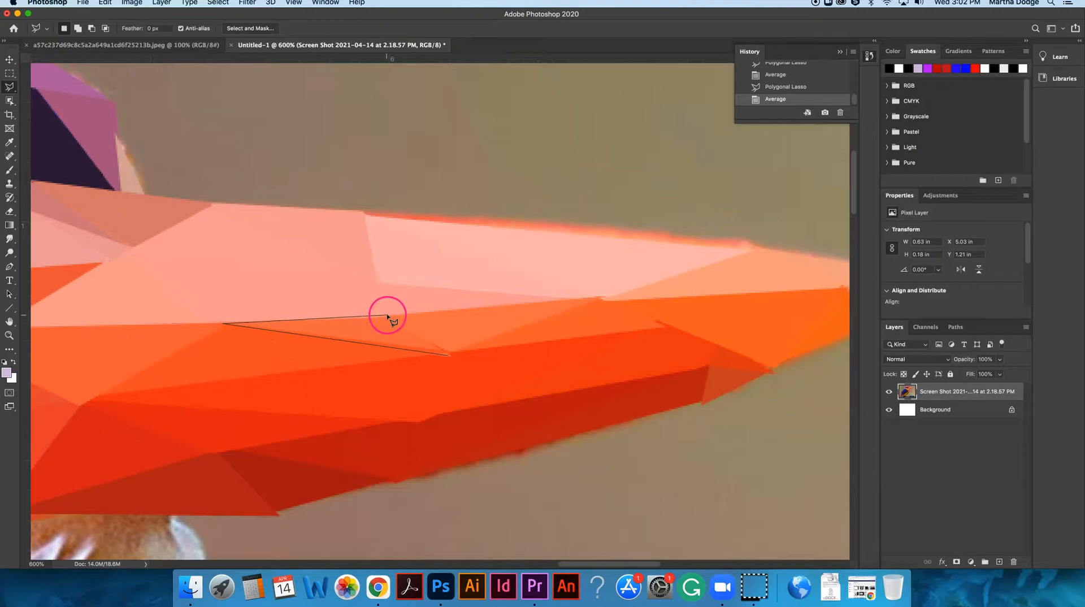
left_click(449, 356)
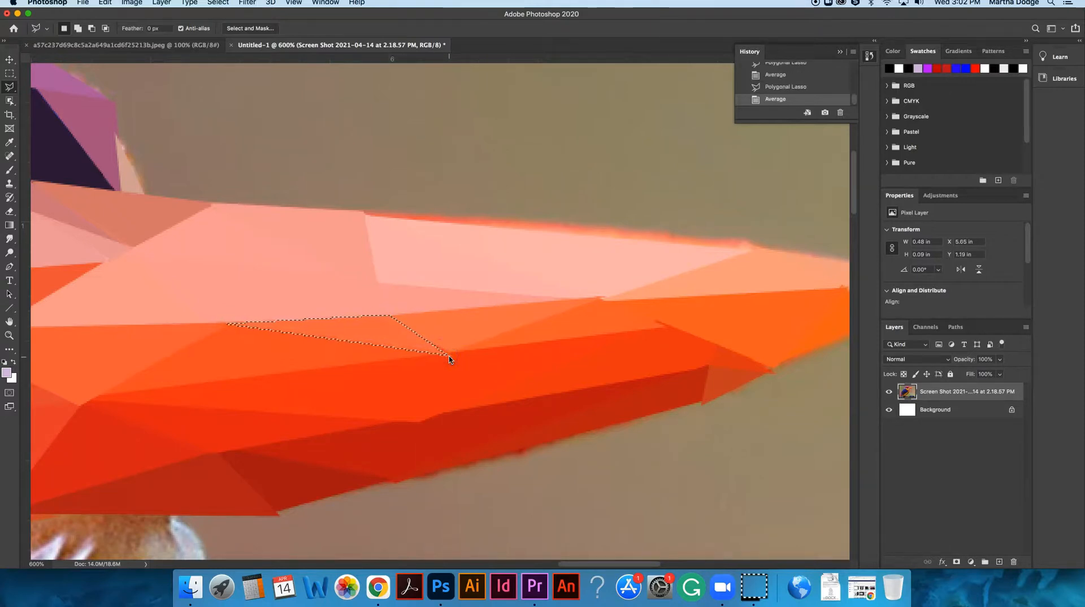
Outline the next orange triangle below the pale upper beak, about 0.47 by 0.13 in, and average its colour.
scroll(439, 358, "right", 4)
left_click(490, 300)
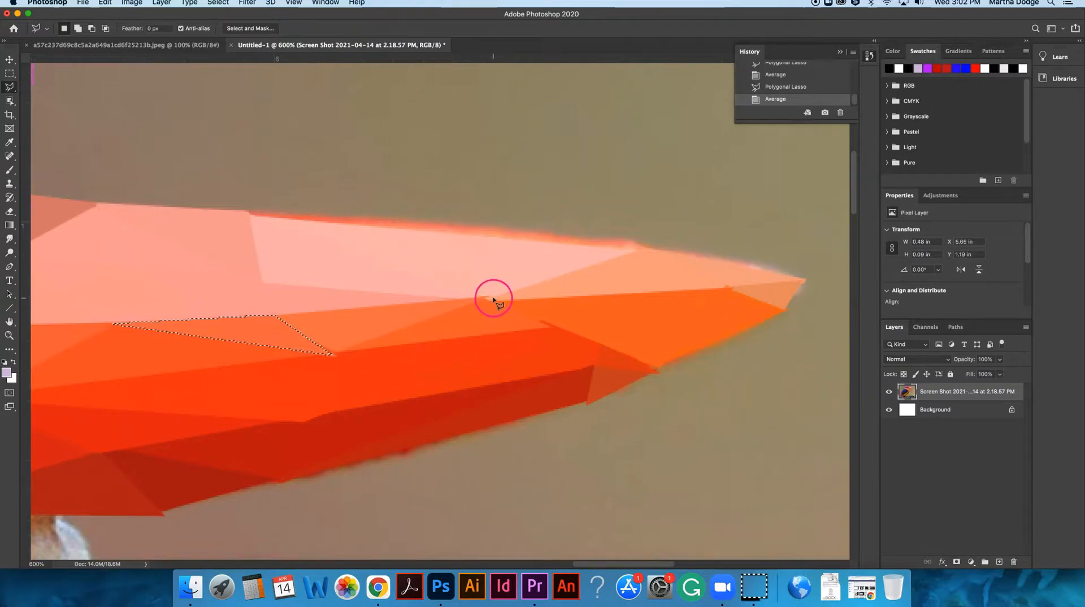
left_click(271, 314)
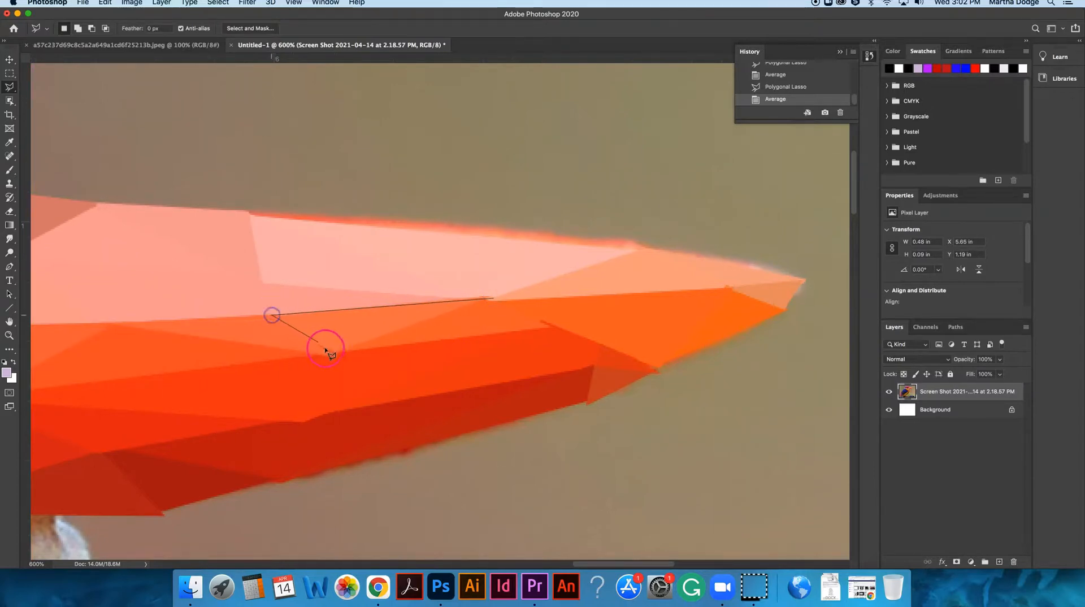
left_click(491, 298)
key("ctrl+super+f")
Outline an adjoining triangle about 0.49 by 0.13 in above the bright red-orange facet and average its colour.
left_click(569, 338)
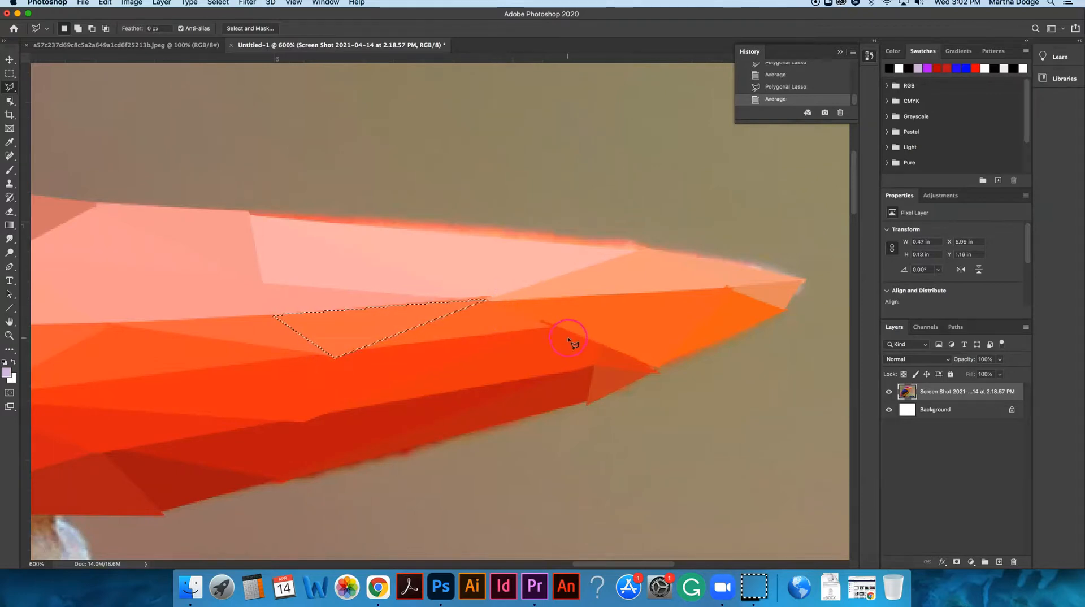
left_click(333, 357)
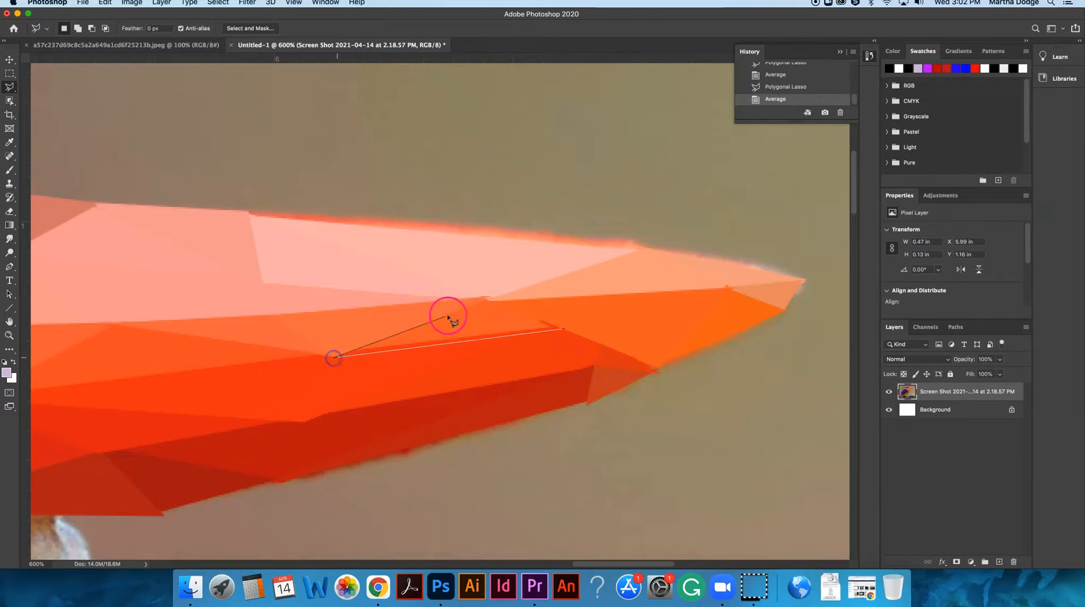
left_click(485, 298)
left_click(560, 328)
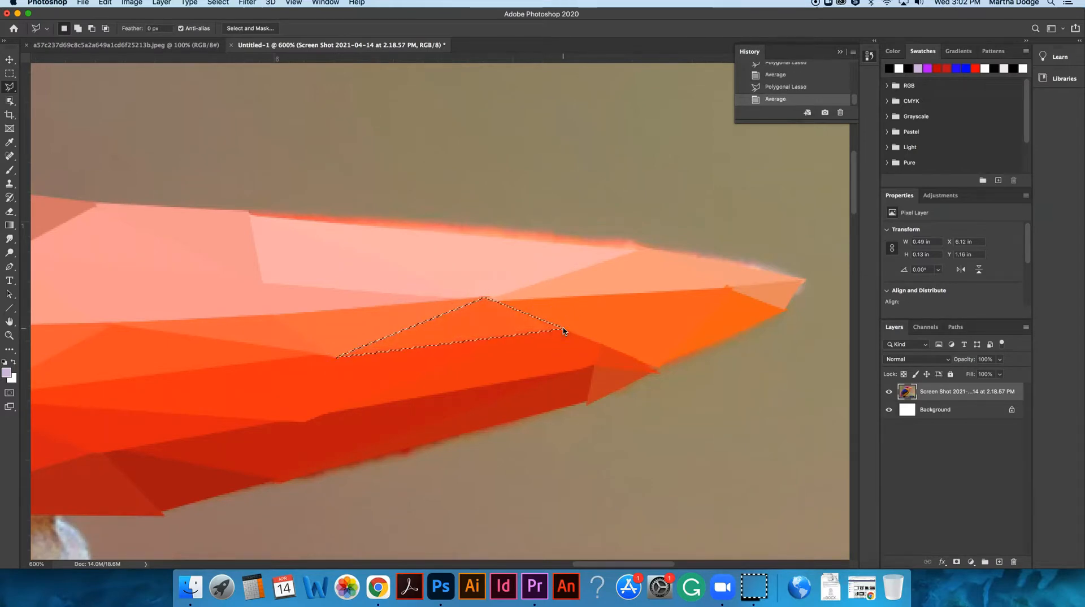
Outline a triangle about 0.53 by 0.1 in within the orange facet leading to the beak's tip and average its colour.
scroll(537, 366, "right", 3)
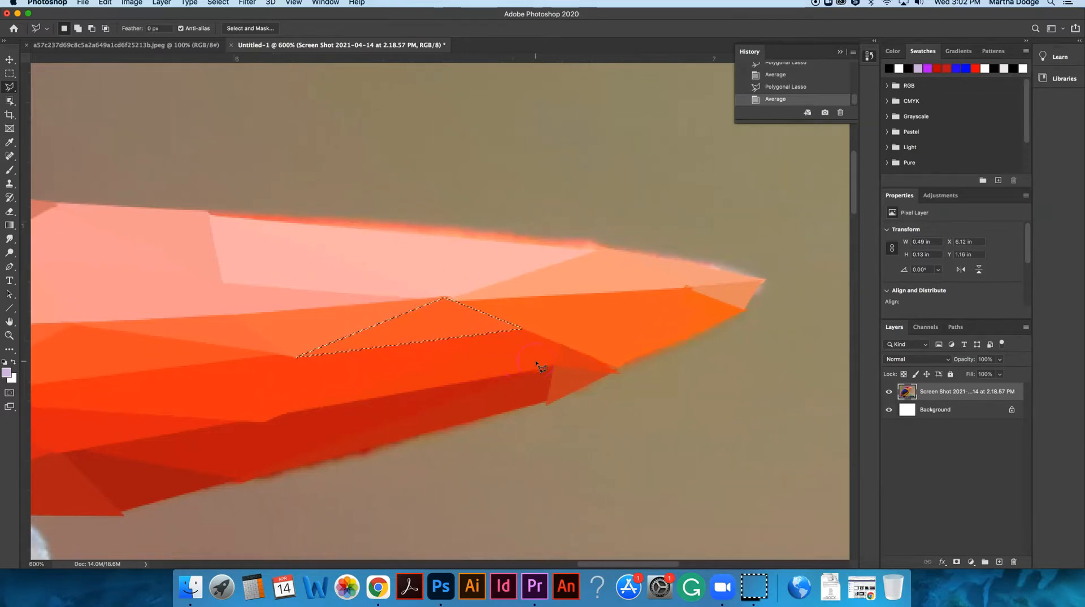
scroll(537, 365, "right", 10)
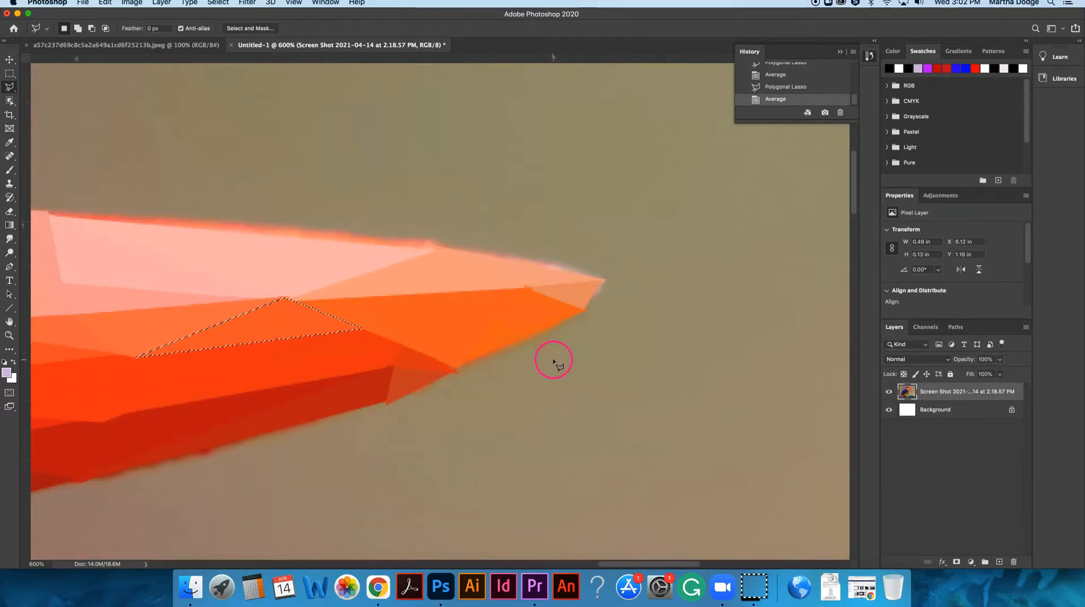
left_click(532, 286)
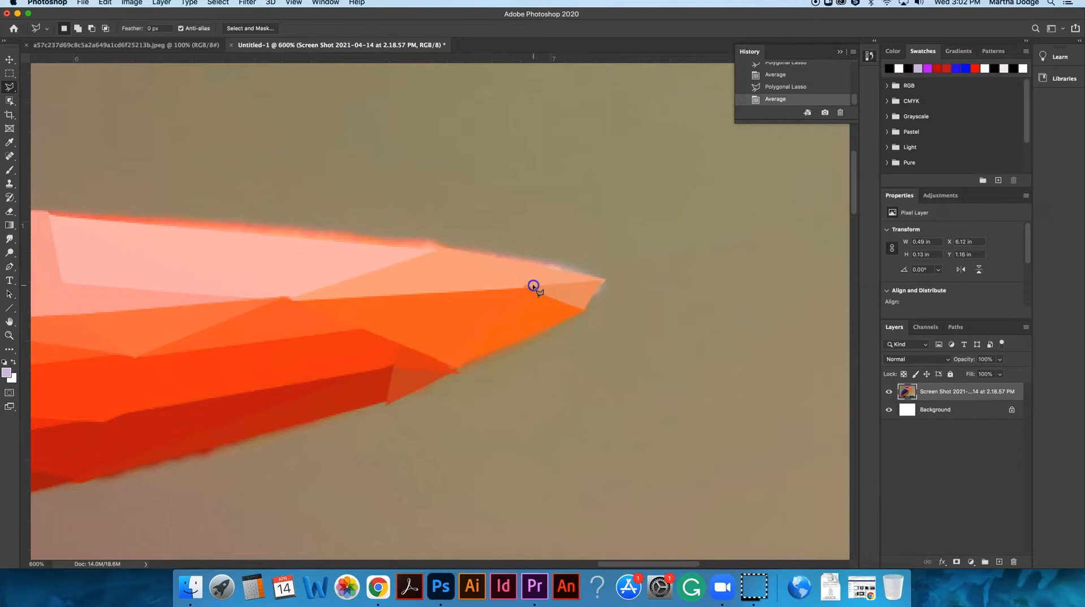
left_click(281, 297)
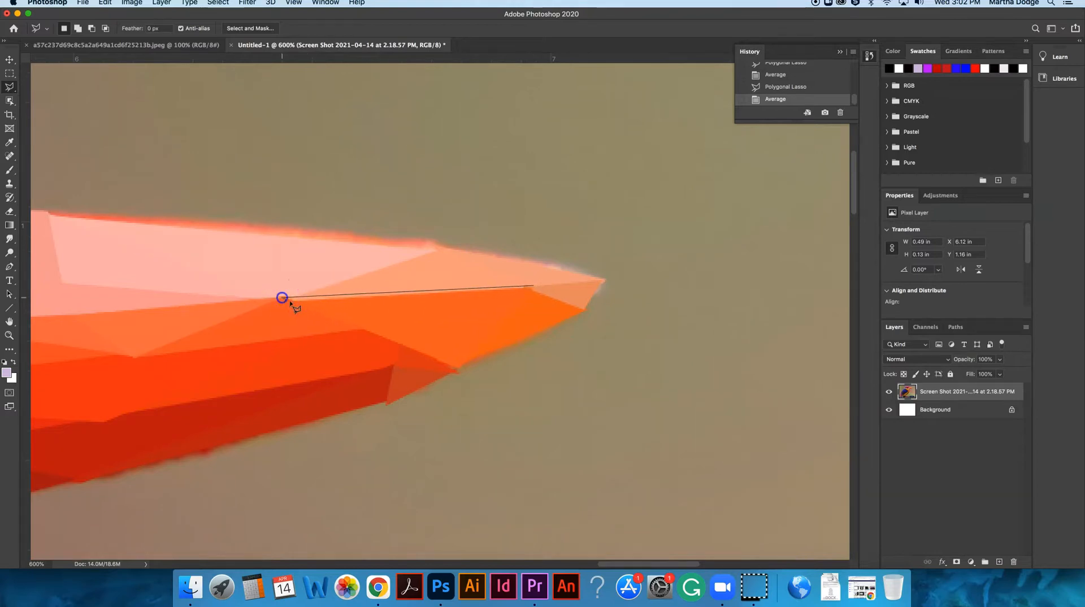
left_click(361, 330)
scroll(509, 300, "left", 1)
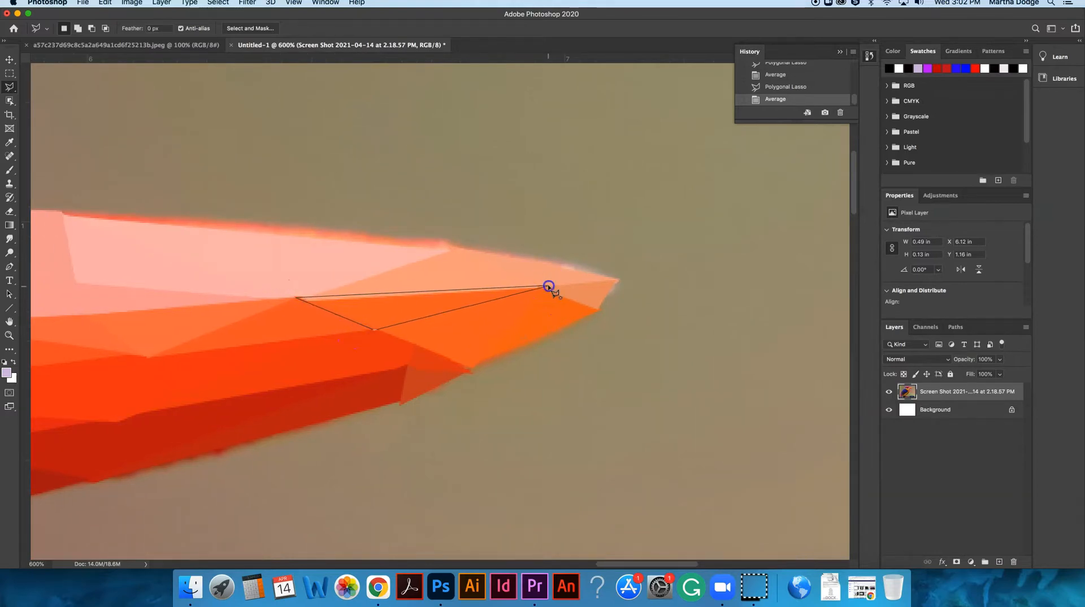
left_click(548, 286)
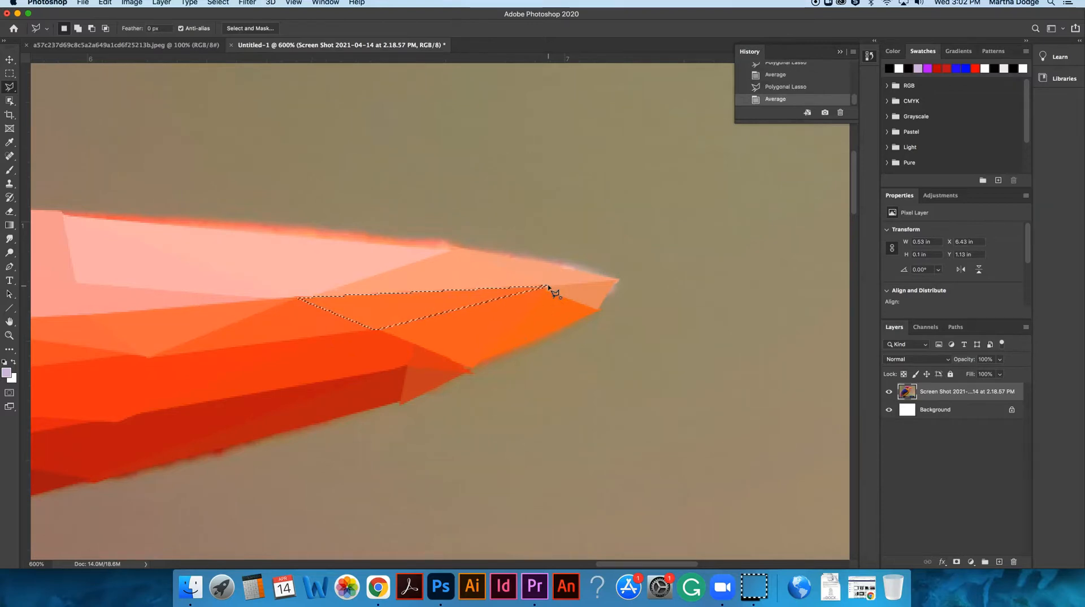
Outline a small triangle about 0.15 by 0.06 in on the lower beak near the tip and average its colour.
left_click(405, 367)
left_click(472, 369)
left_click(416, 344)
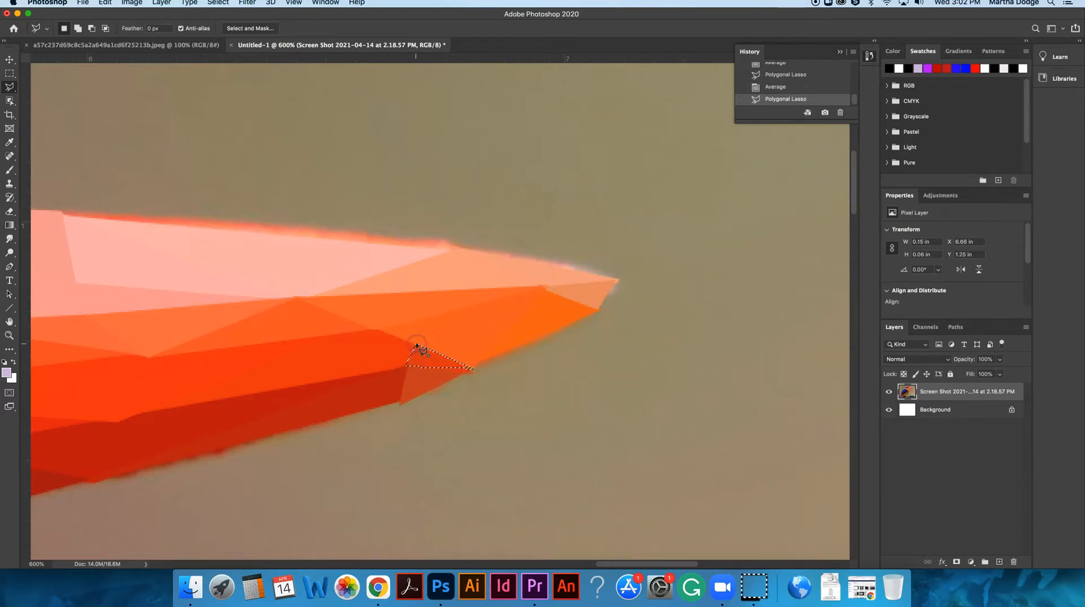
key("ctrl+f")
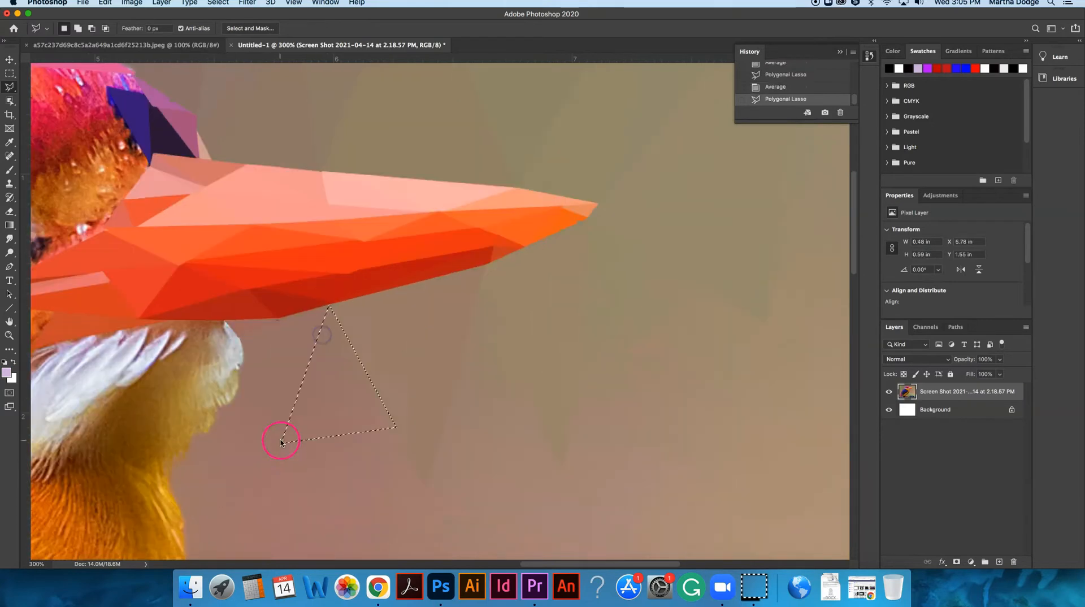
Average the colour of the outlined background triangle beneath the beak and clear the selection.
key("ctrl+super+f")
key("super+d")
Examine the faceted beak, head and surrounding background at several magnifications.
left_click_drag(235, 354, 354, 408)
key("super+equal")
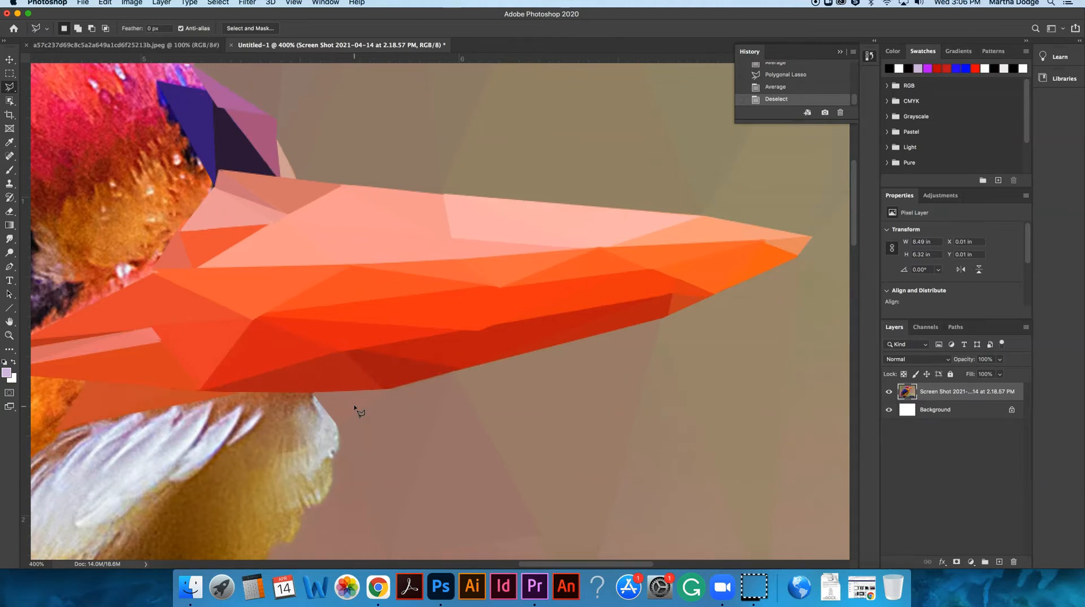
key("super+minus")
key("super+minus")
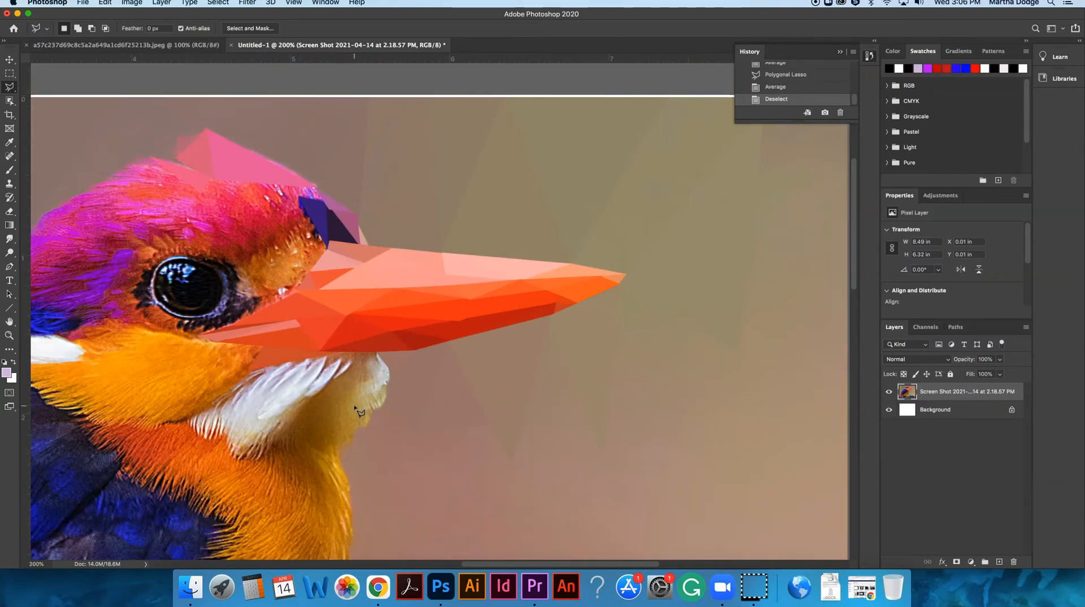
scroll(354, 405, "right", 10)
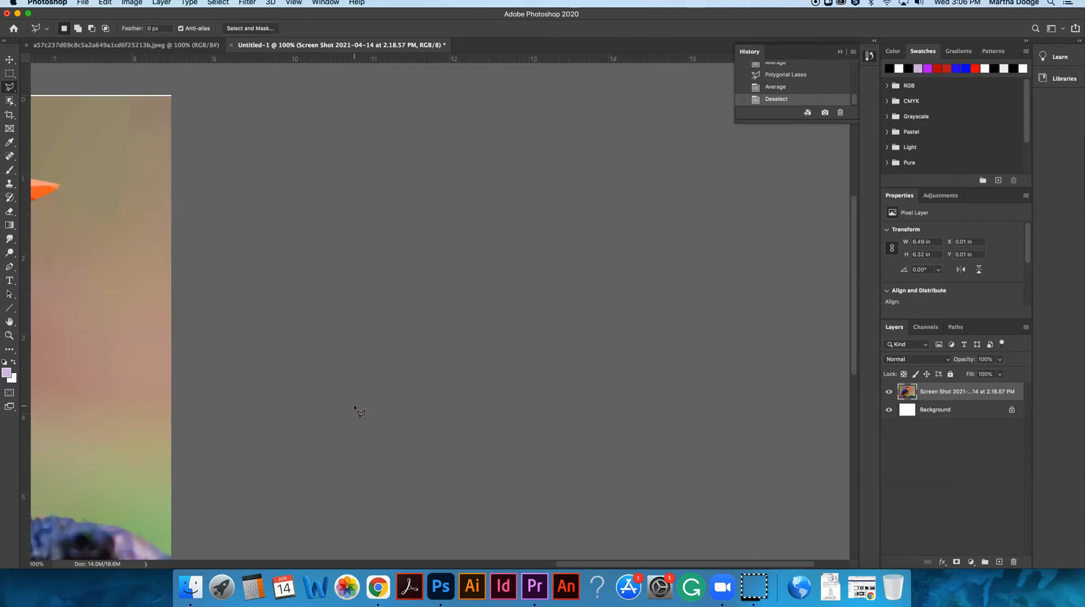
scroll(225, 416, "right", 2)
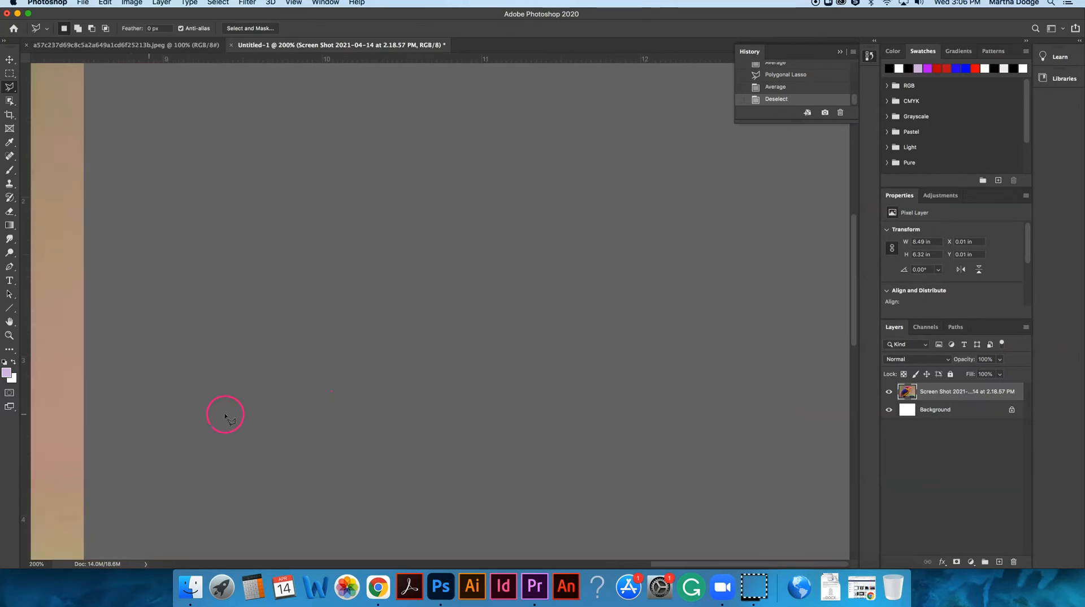
scroll(225, 416, "left", 10)
scroll(225, 415, "up", 10)
scroll(225, 416, "left", 1)
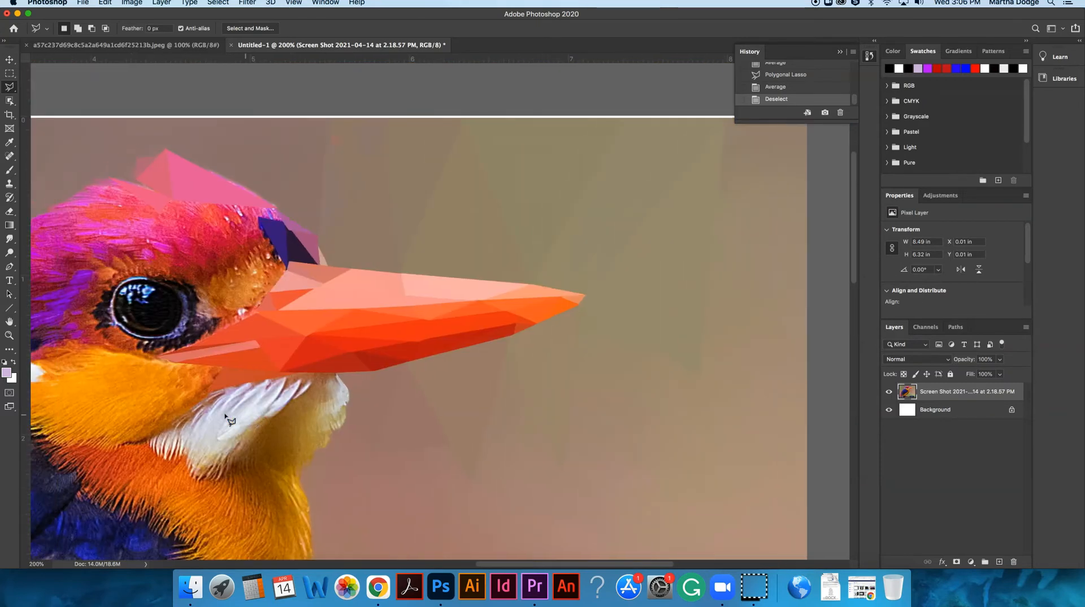
left_click(200, 458)
scroll(200, 459, "down", 1)
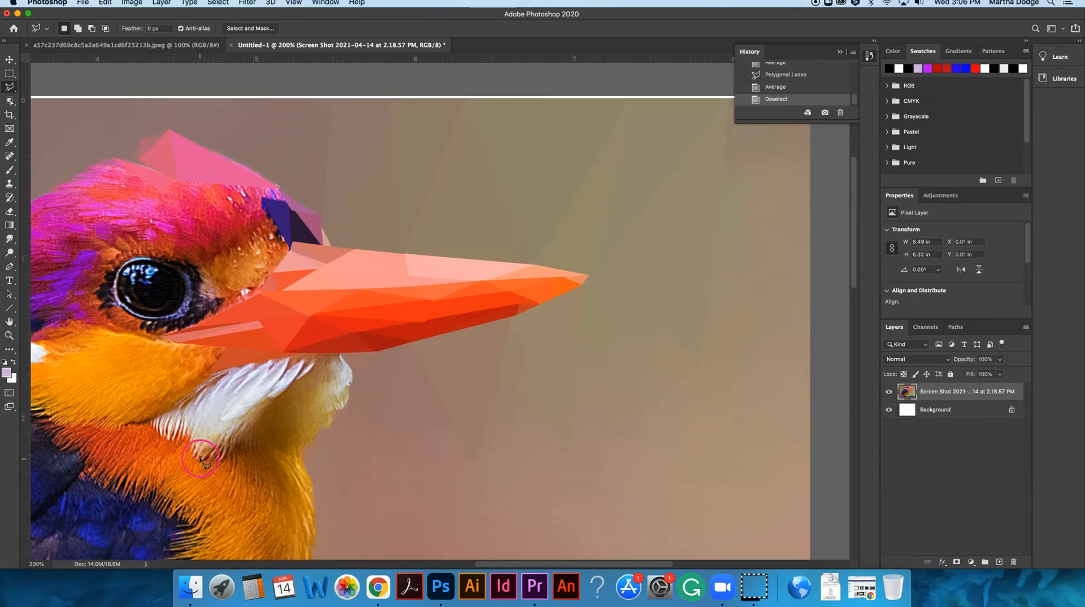
scroll(201, 459, "up", 1)
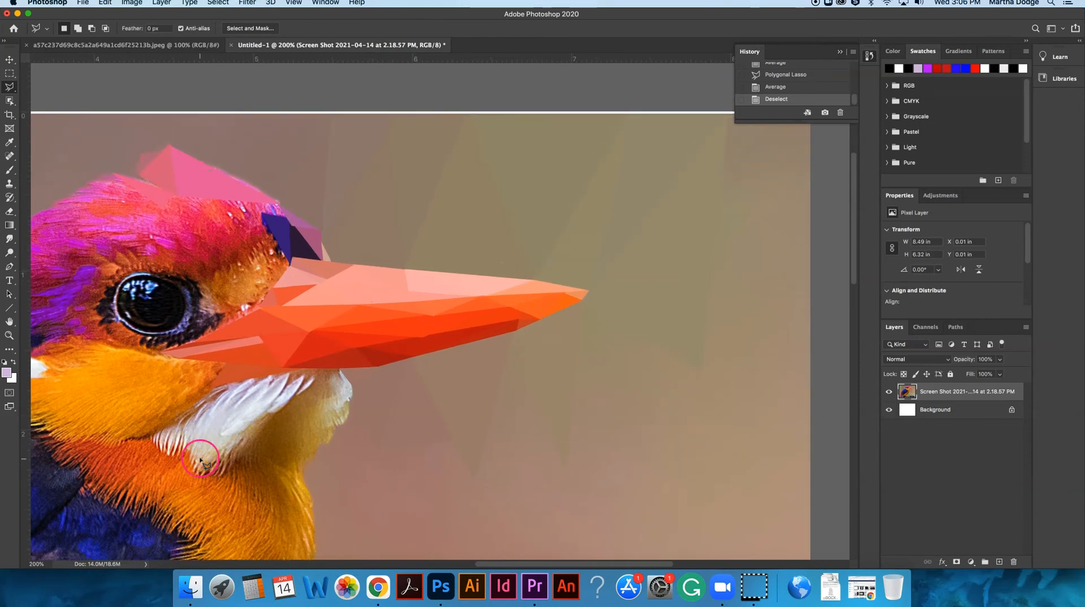